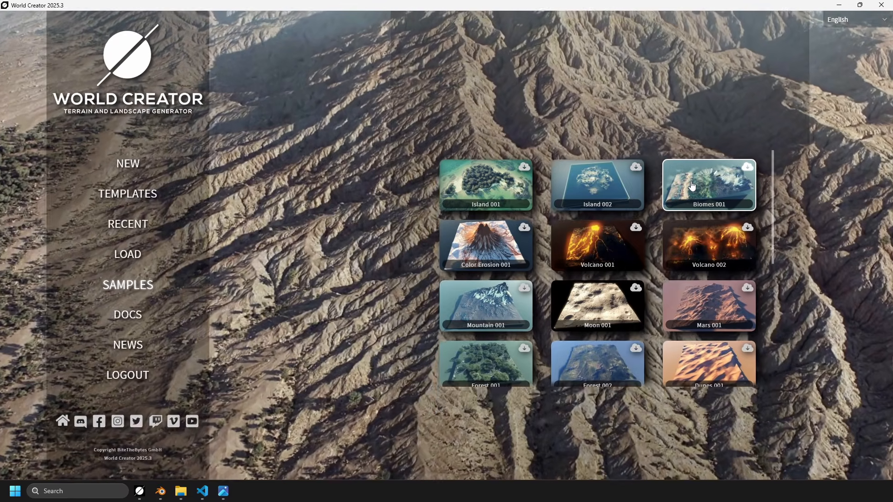
# Open the Biomes 001 sample, and expand the materials of all three biomes and the objects of Forest 001.
pyautogui.click(692, 186)
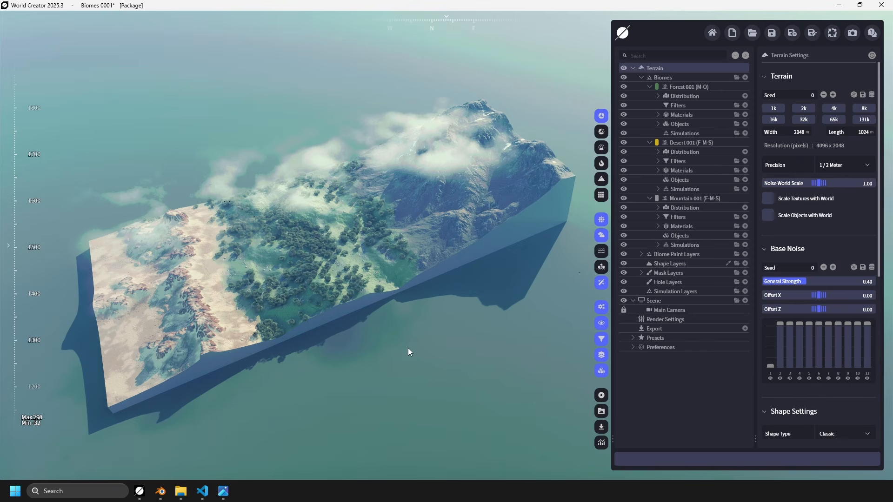
pyautogui.click(657, 115)
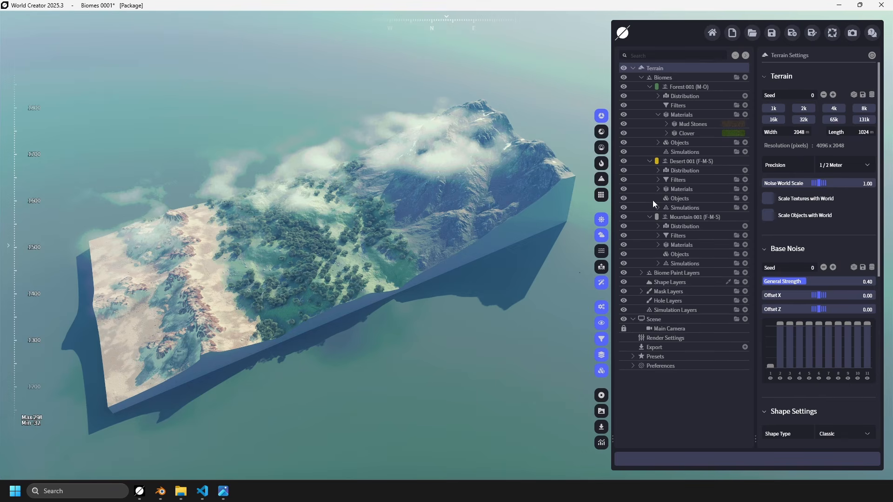
pyautogui.click(658, 189)
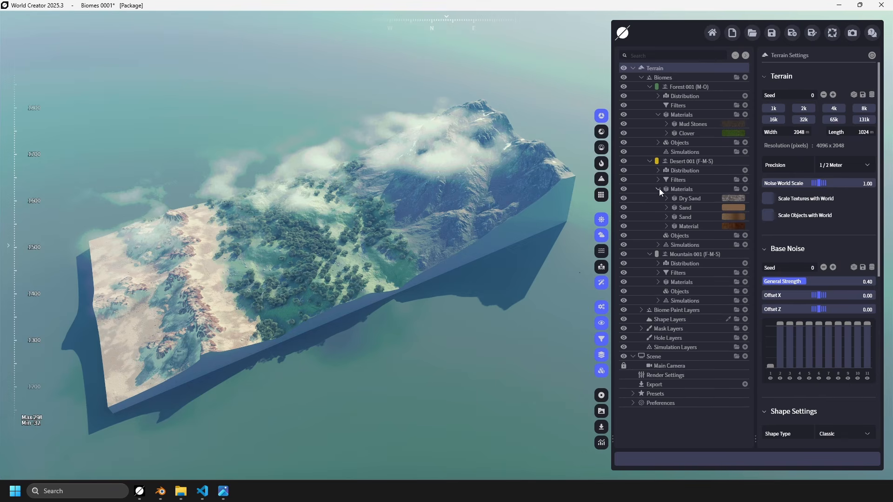
pyautogui.click(657, 282)
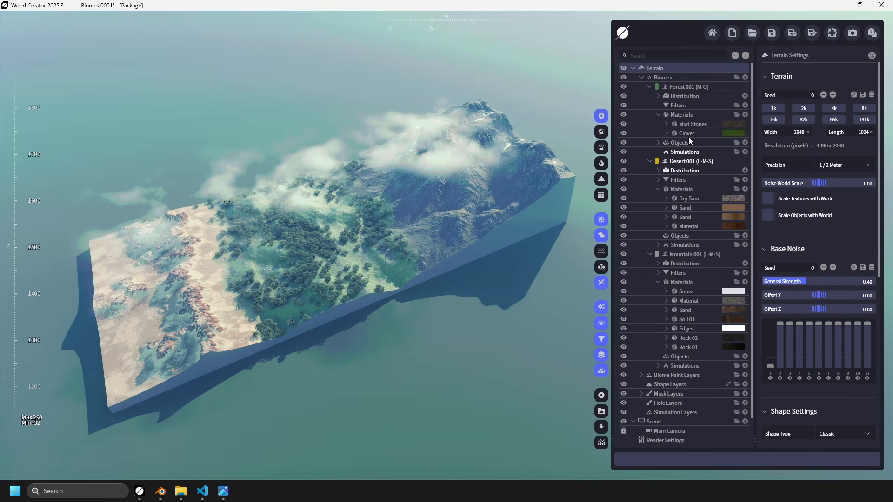
pyautogui.click(658, 143)
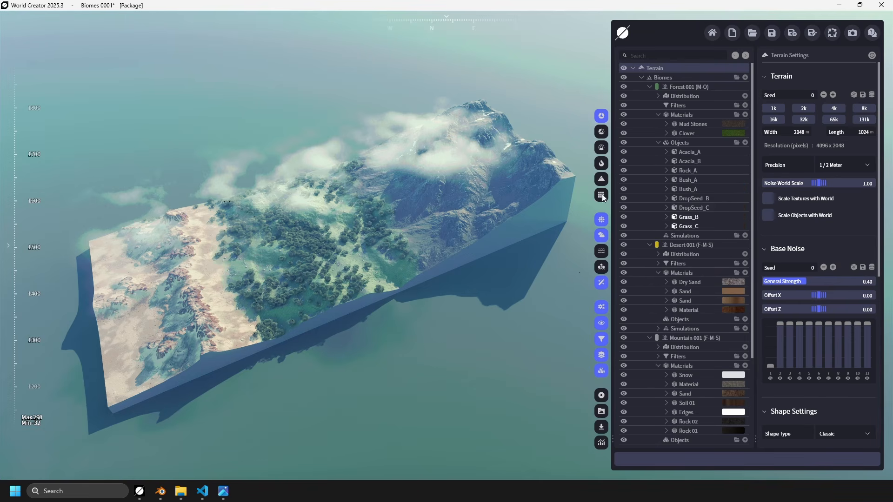
# Switch the viewport to the plain untextured display and fly down to the forest vegetation at ground level.
pyautogui.click(601, 147)
pyautogui.moveTo(414, 306); pyautogui.dragTo(414, 306, button='right')
pyautogui.press('w')
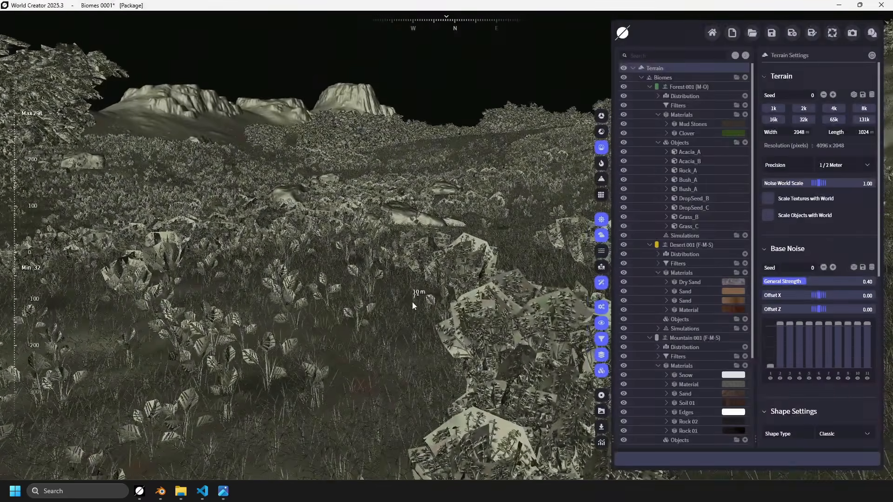
# Select the Acacia_A object in the forest biome and display its Object Type choices in the object settings.
pyautogui.click(695, 152)
pyautogui.scroll(-3, 847, 309)
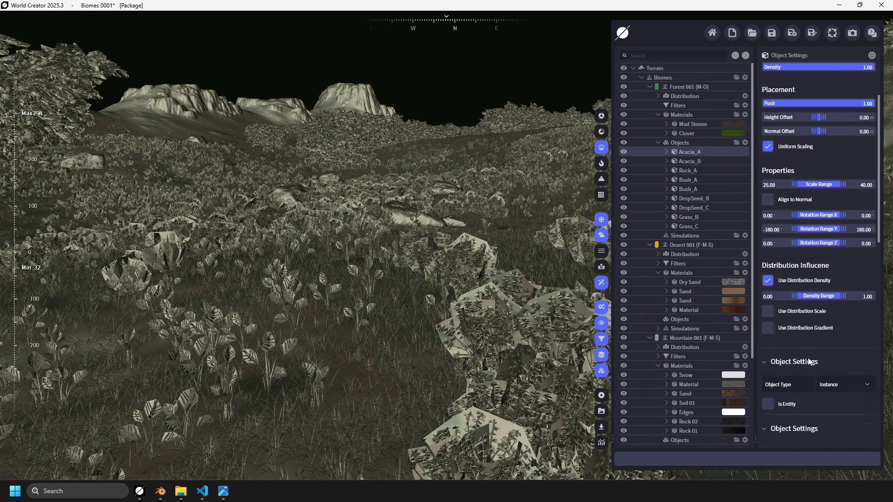
pyautogui.scroll(-3, 809, 362)
pyautogui.click(850, 300)
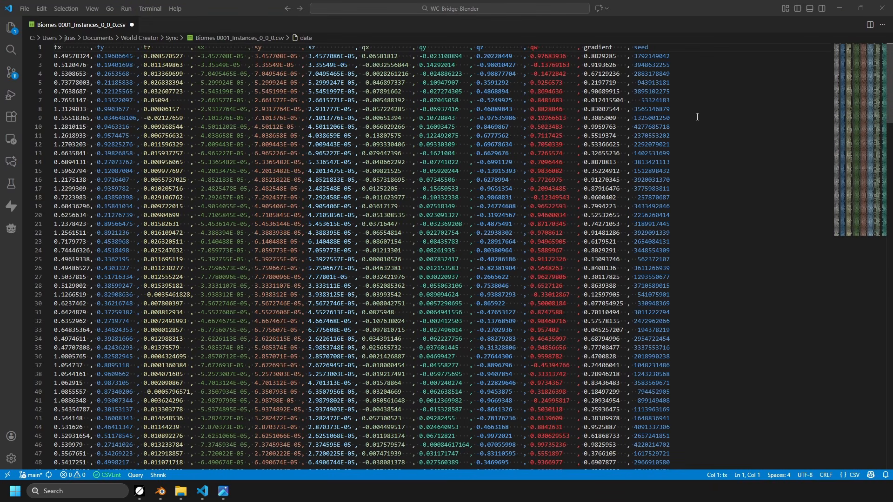
# Look through the instance rows of Biomes 0001_Instances_0_0_0.csv in Visual Studio Code.
pyautogui.scroll(-16, 704, 112)
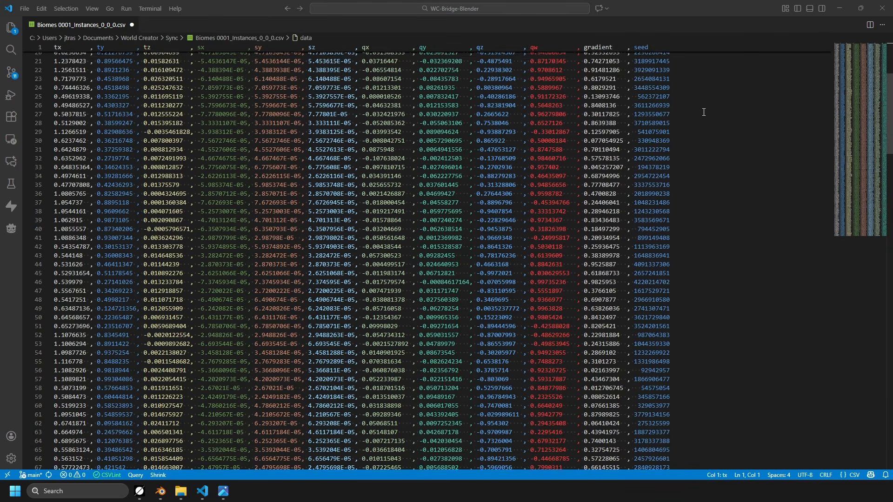
pyautogui.scroll(-20, 704, 112)
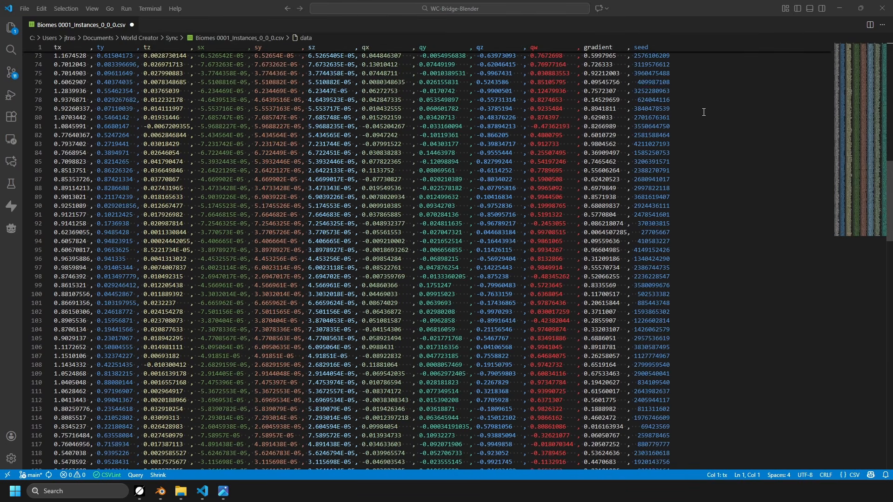
pyautogui.scroll(-4, 703, 115)
# Switch to the Sync folder in File Explorer and view the Biomes 0001_Details density maps from Details_0_0_0.png through Details_5_0_0.png.
pyautogui.hotkey('alt', 'Tab')
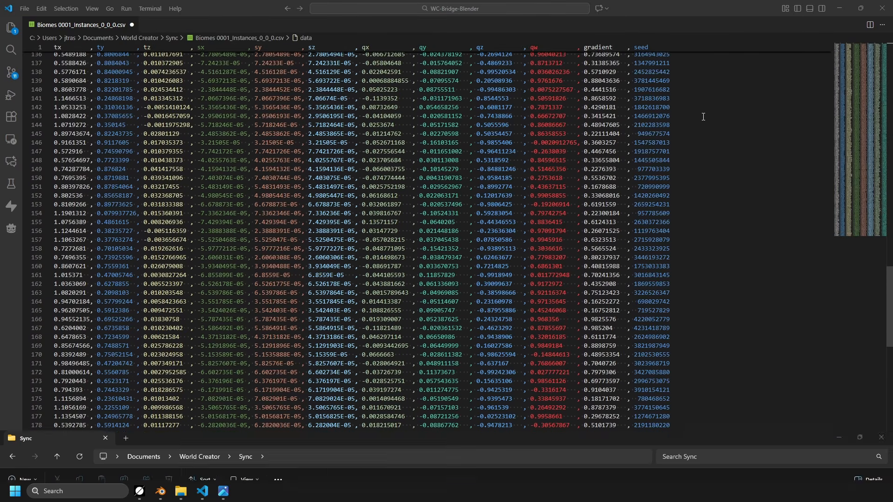
pyautogui.doubleClick(196, 116)
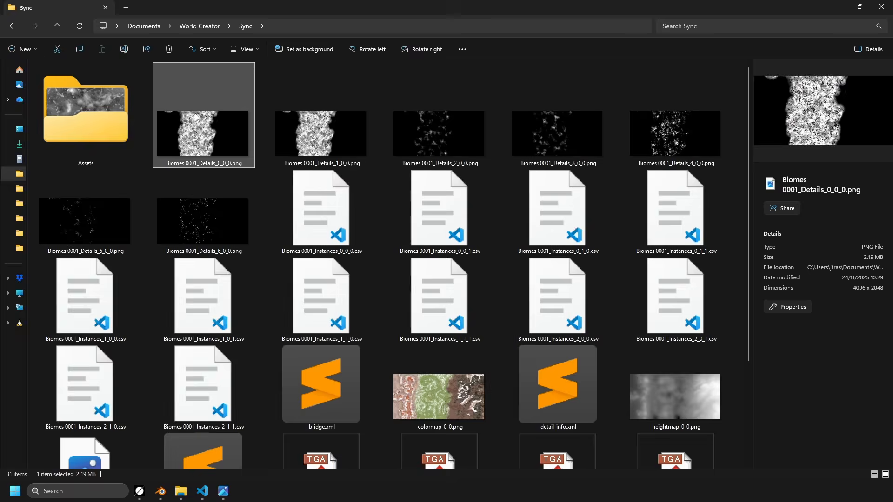
pyautogui.click(885, 240)
pyautogui.click(885, 241)
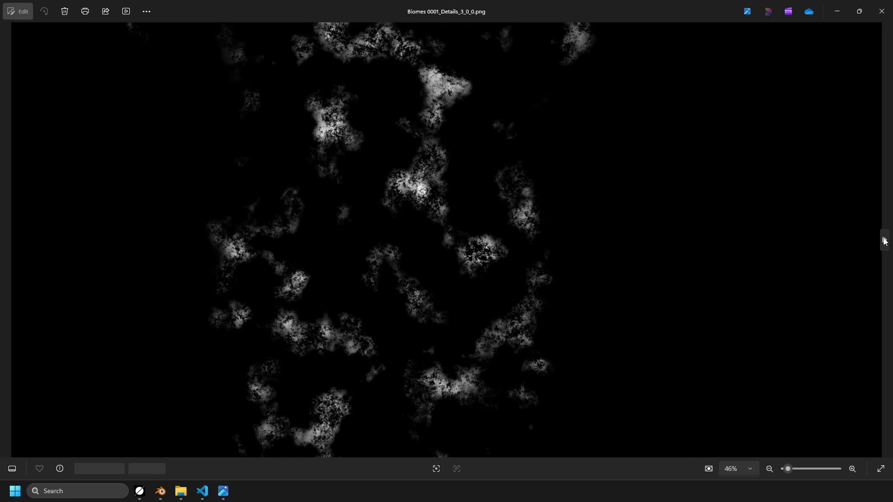
pyautogui.click(885, 241)
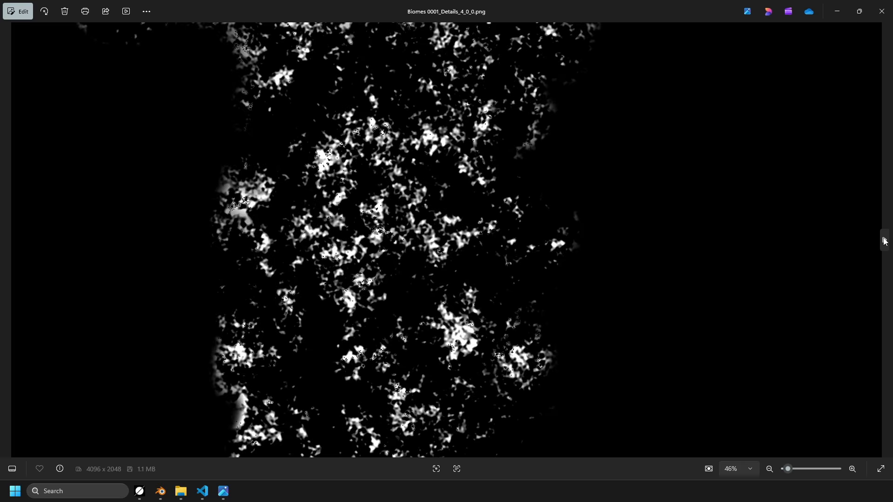
pyautogui.click(885, 241)
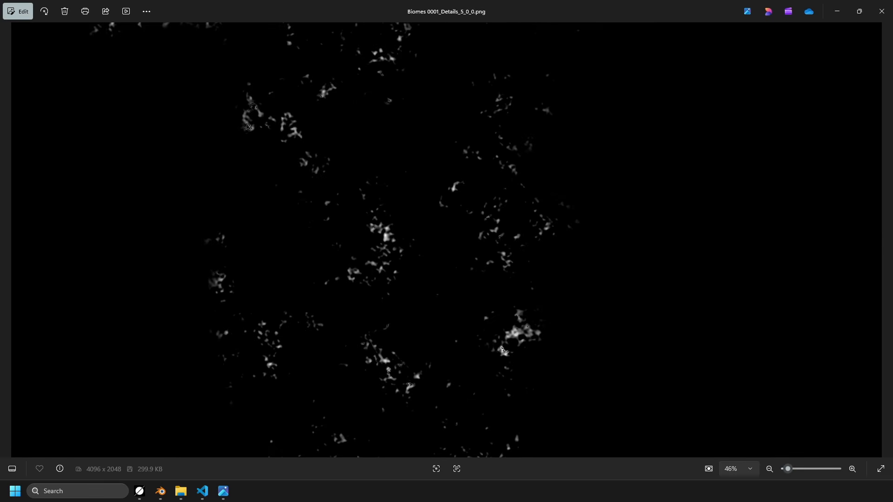
pyautogui.click(837, 11)
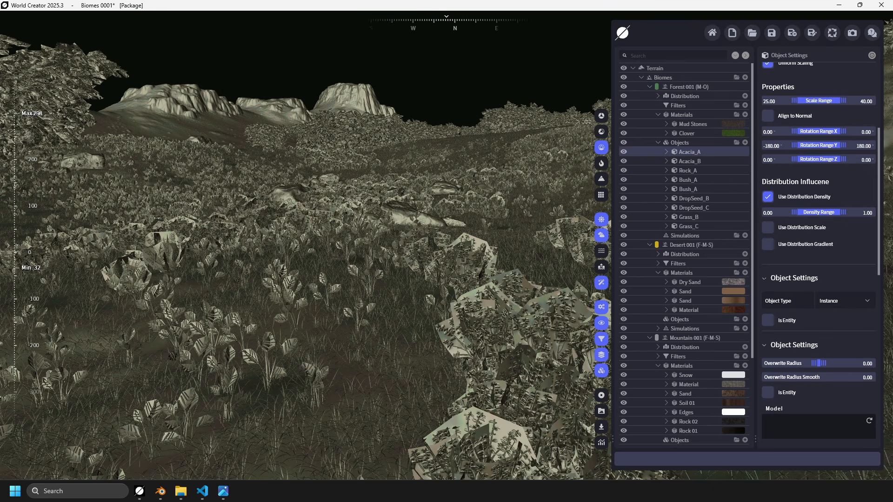
# Review Acacia_A's Object Type choices in World Creator, keep Instance, and sync the project to the bridge.
pyautogui.click(842, 300)
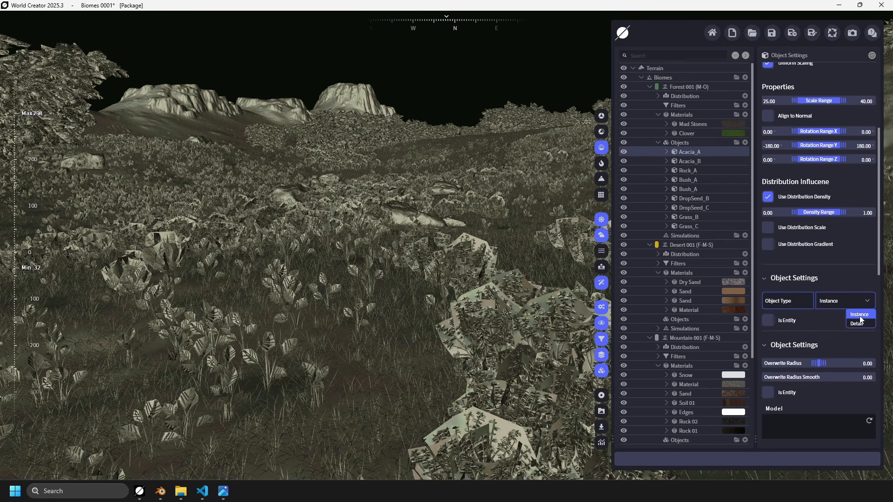
pyautogui.click(852, 296)
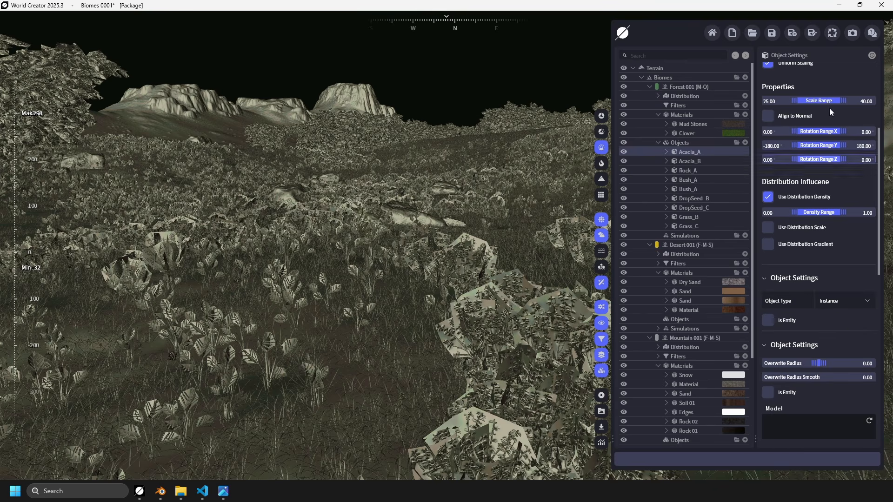
pyautogui.click(829, 36)
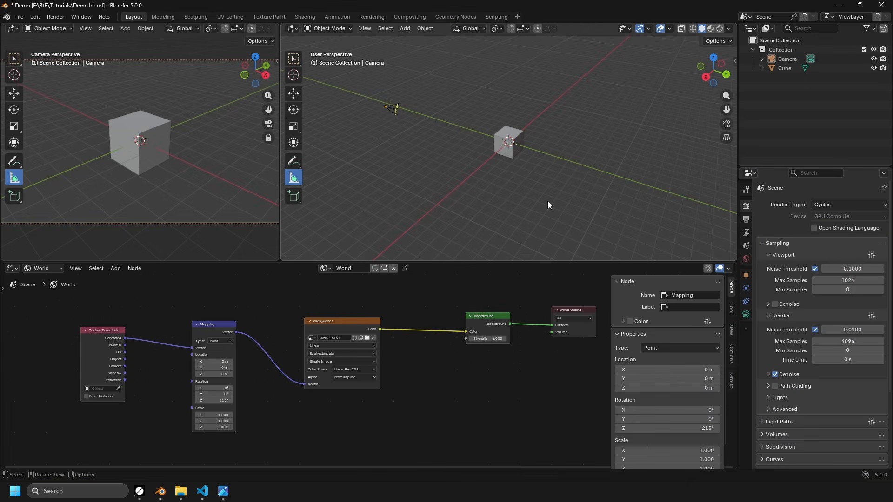
# In Blender, show the World properties and try to move the camera horizontally with the global Z axis locked.
pyautogui.click(746, 258)
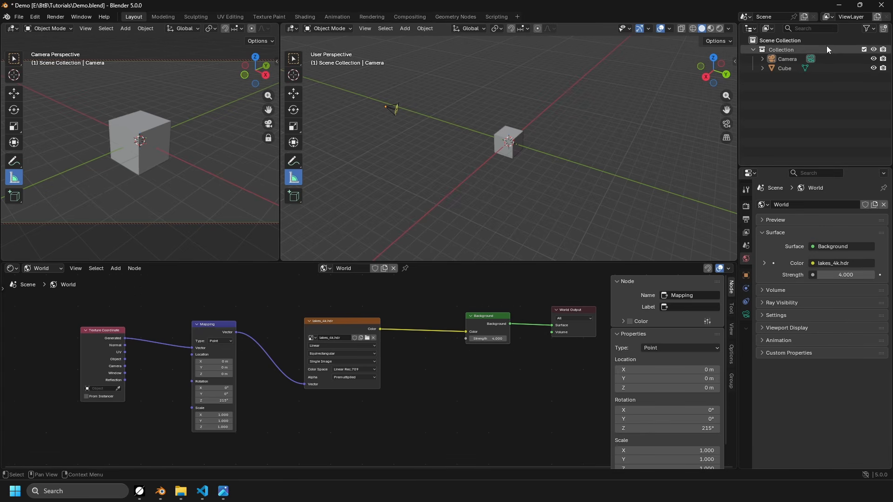
pyautogui.click(799, 58)
pyautogui.press('g')
pyautogui.hotkey('shift', 'z')
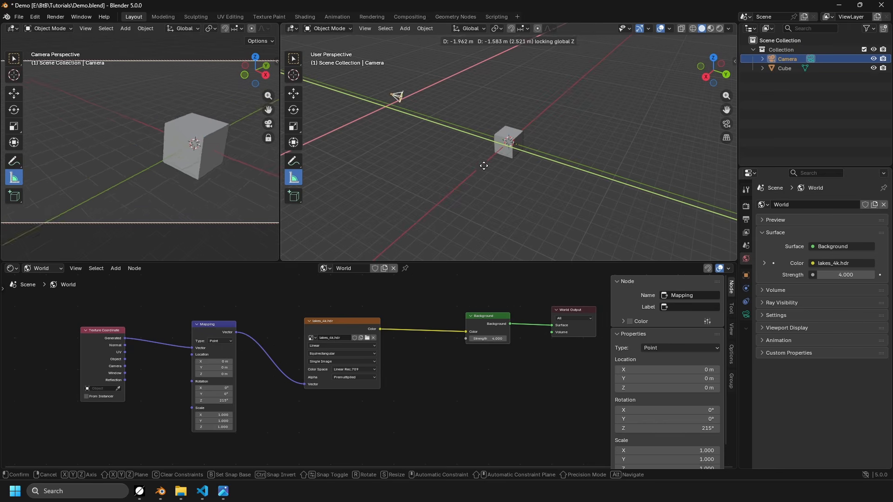
pyautogui.click(473, 190)
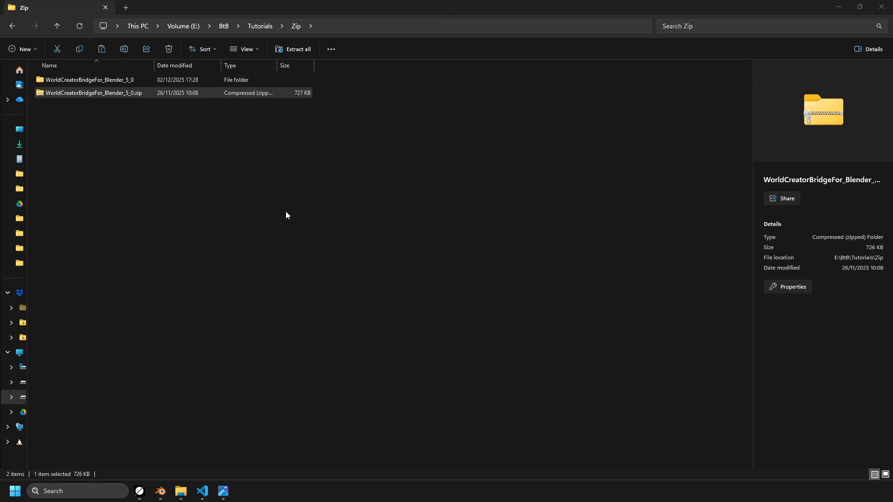
# Install WorldCreatorBridgeFor_Blender.zip from the extracted WorldCreatorBridgeFor_Blender_5_0 folder into Blender's User Default repository with Enable Add-on active.
pyautogui.click(286, 211)
pyautogui.doubleClick(166, 80)
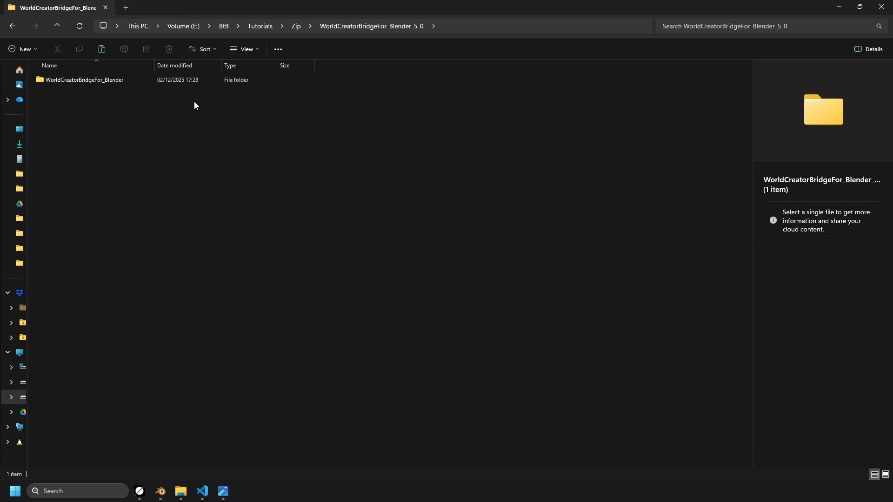
pyautogui.doubleClick(220, 79)
pyautogui.click(231, 92)
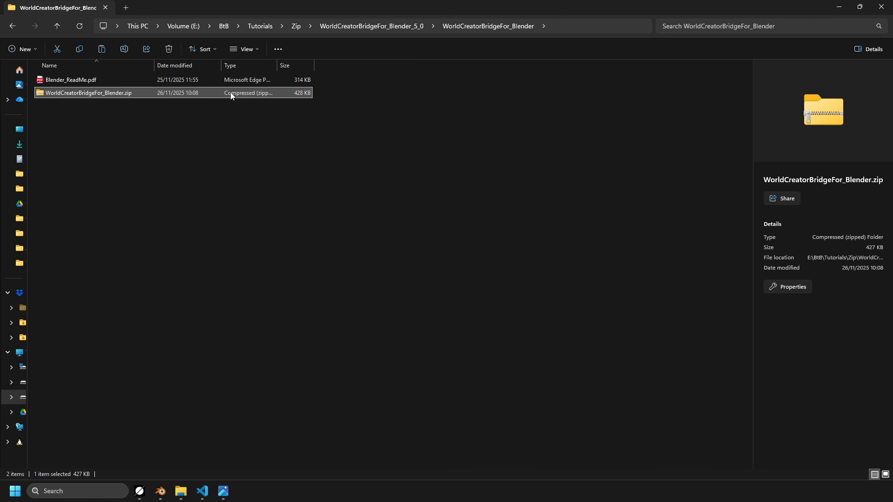
pyautogui.moveTo(467, 5); pyautogui.dragTo(609, 75)
pyautogui.moveTo(558, 165); pyautogui.dragTo(530, 55)
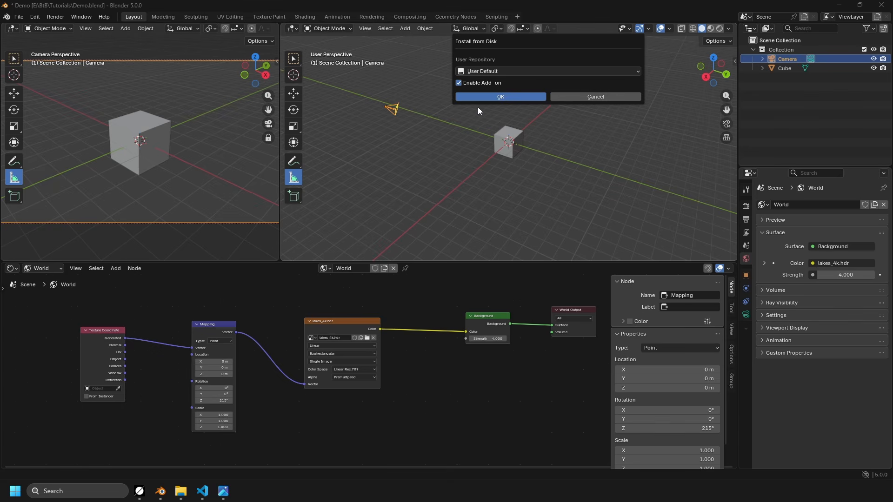
pyautogui.click(490, 96)
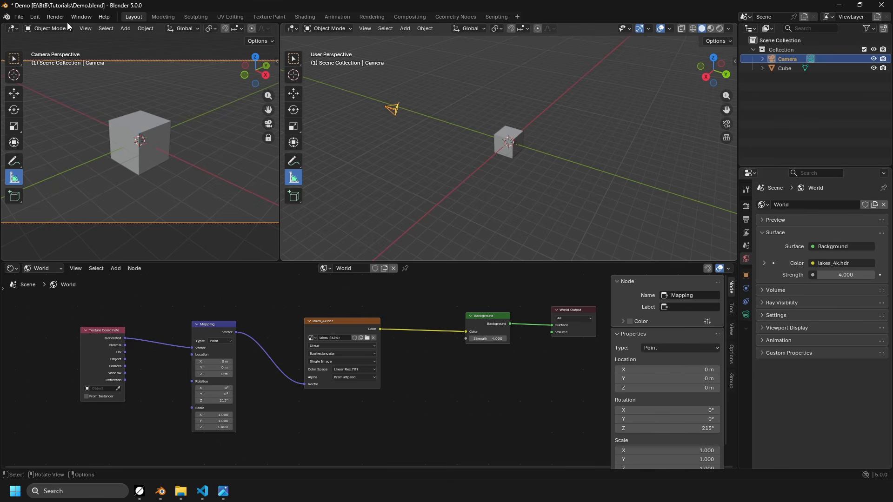
# Make sure the World Creator Bridge add-on is enabled in the Blender preferences, and close them.
pyautogui.click(35, 17)
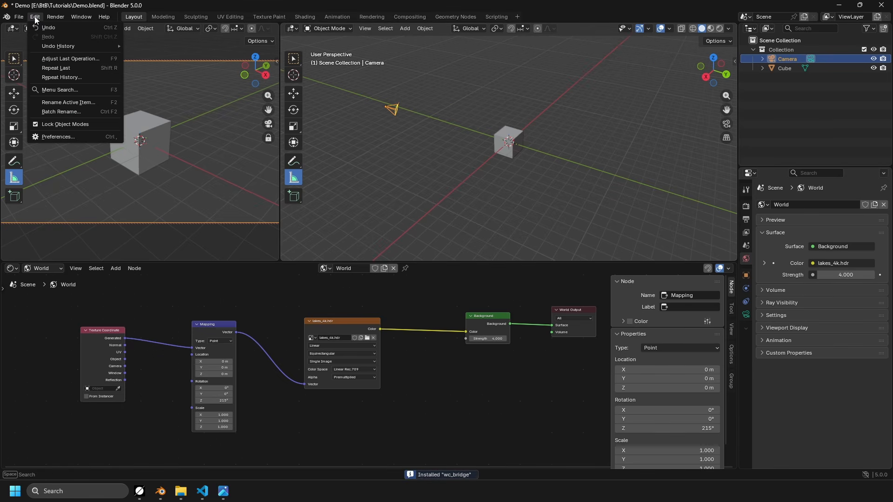
pyautogui.click(76, 136)
pyautogui.click(392, 349)
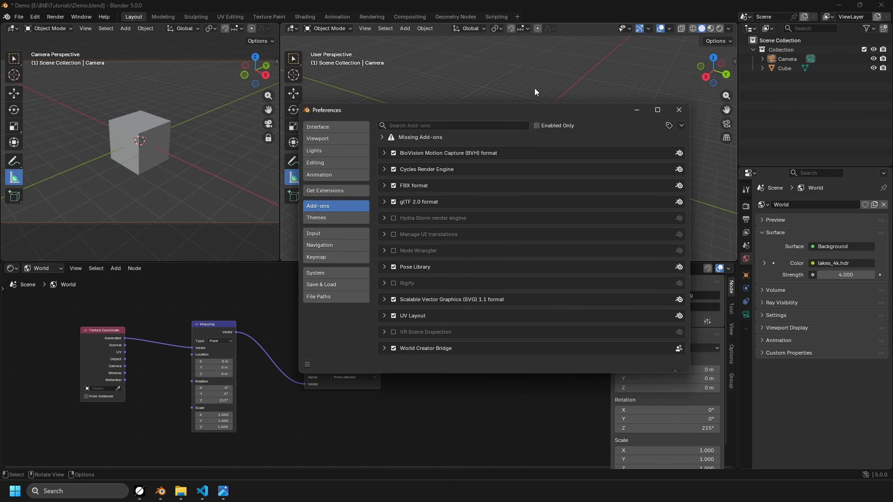
pyautogui.click(679, 110)
# Show the WCBridge terrain import settings beside the 3D viewport, look them over, and widen their area.
pyautogui.press('n')
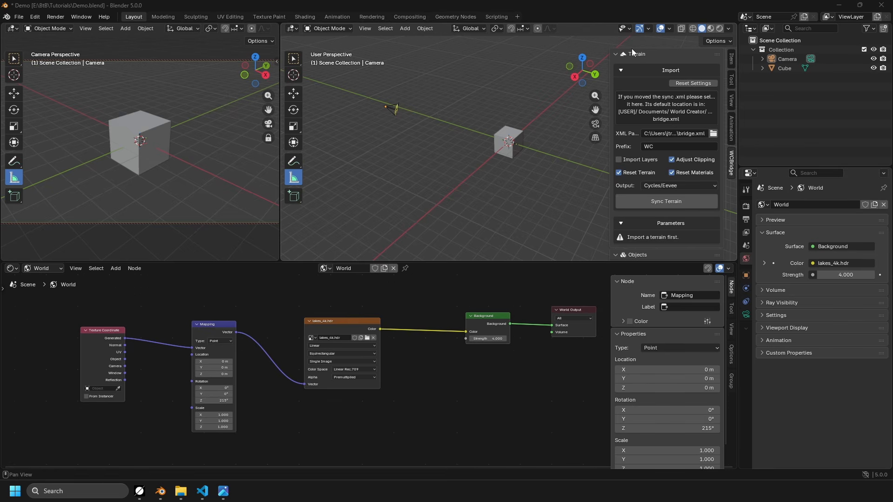
pyautogui.scroll(-2, 657, 116)
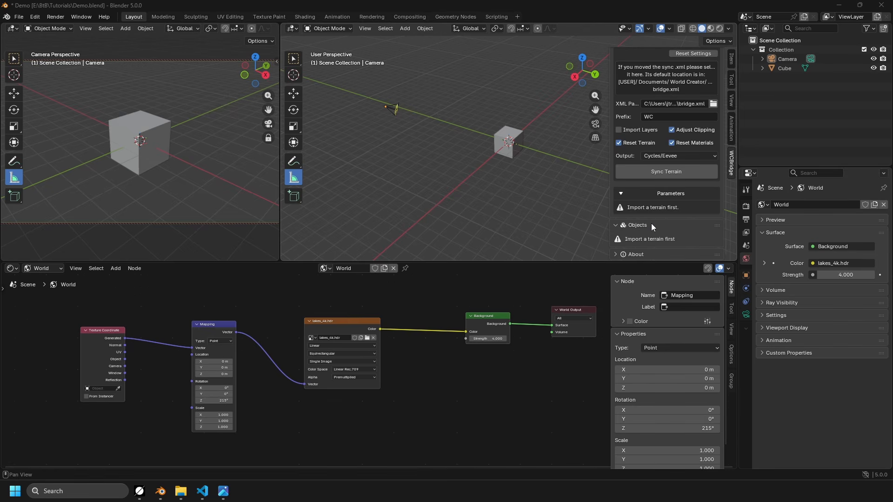
pyautogui.scroll(2, 651, 225)
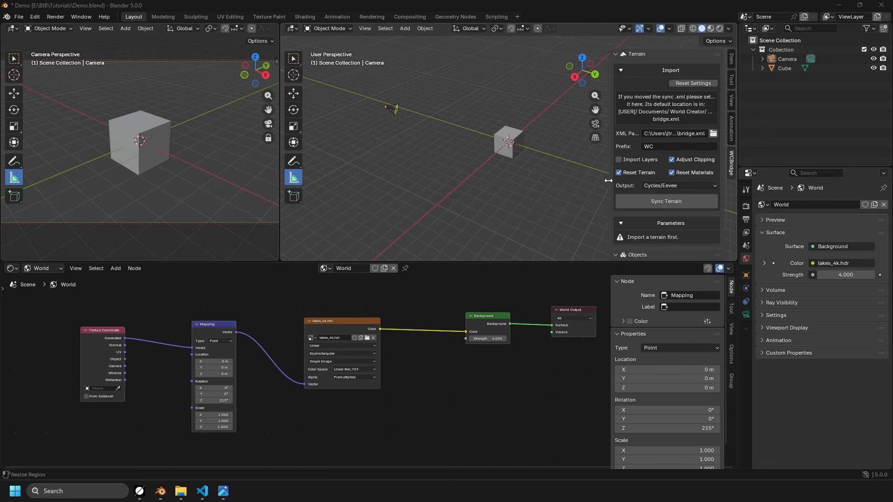
pyautogui.moveTo(609, 183); pyautogui.dragTo(578, 183)
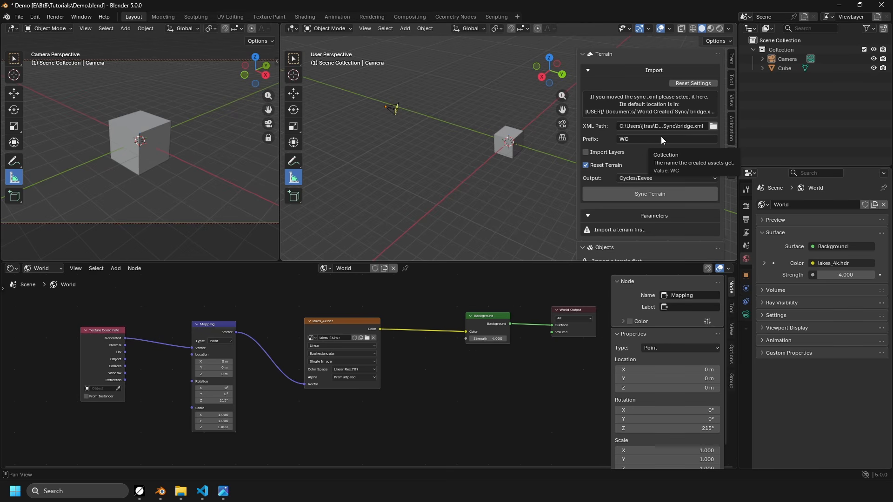
# Enable Import Layers and sync the terrain with prefix WC and Cycles/Eevee output, accepting the texture sampler message.
pyautogui.click(610, 153)
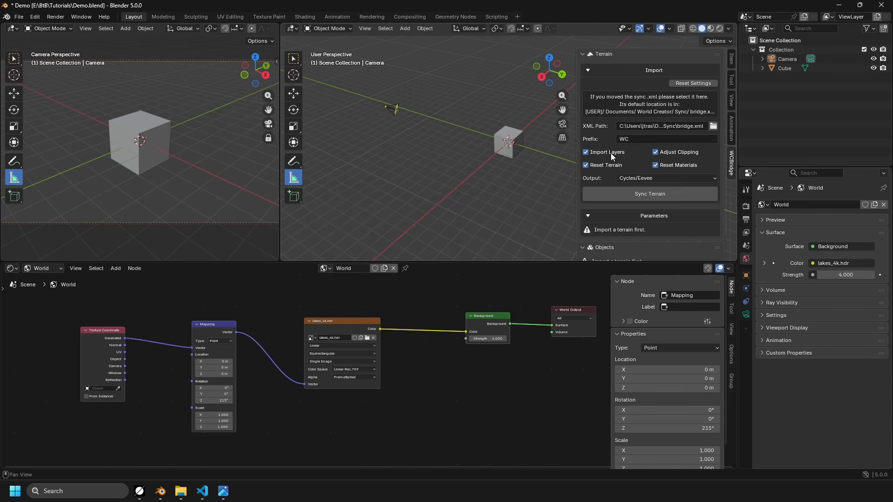
pyautogui.click(658, 192)
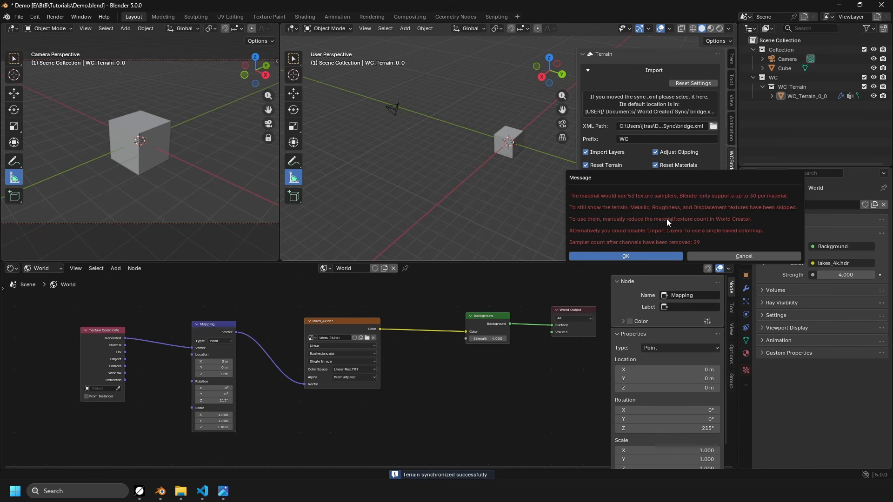
pyautogui.click(663, 255)
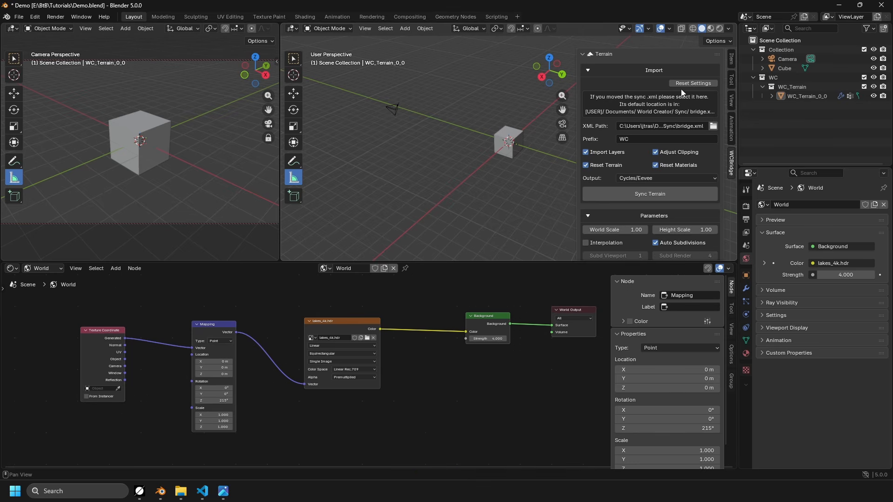
# Display the 3D viewport in Material Preview and bring the whole synced terrain into view.
pyautogui.click(711, 30)
pyautogui.scroll(-15, 467, 167)
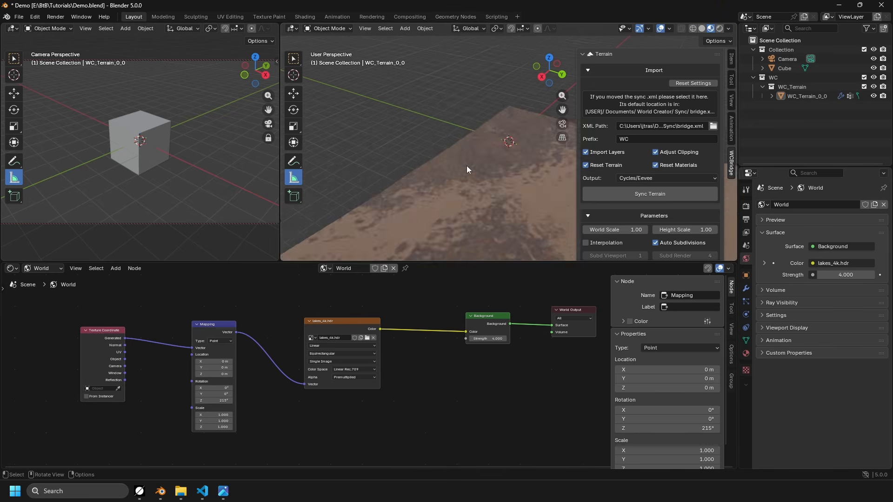
pyautogui.keyDown('shift'); pyautogui.moveTo(511, 186); pyautogui.dragTo(491, 176, button='middle'); pyautogui.keyUp('shift')
# Show the terrain object's material nodes in the shader editor and open the Clover layer's node group.
pyautogui.click(41, 268)
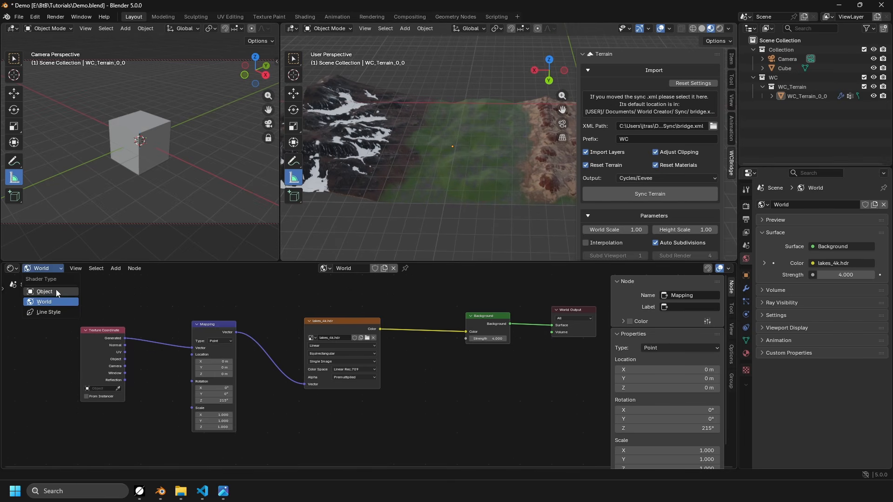
pyautogui.click(57, 289)
pyautogui.scroll(-8, 460, 373)
pyautogui.moveTo(449, 365); pyautogui.dragTo(476, 354, button='middle')
pyautogui.scroll(6, 368, 397)
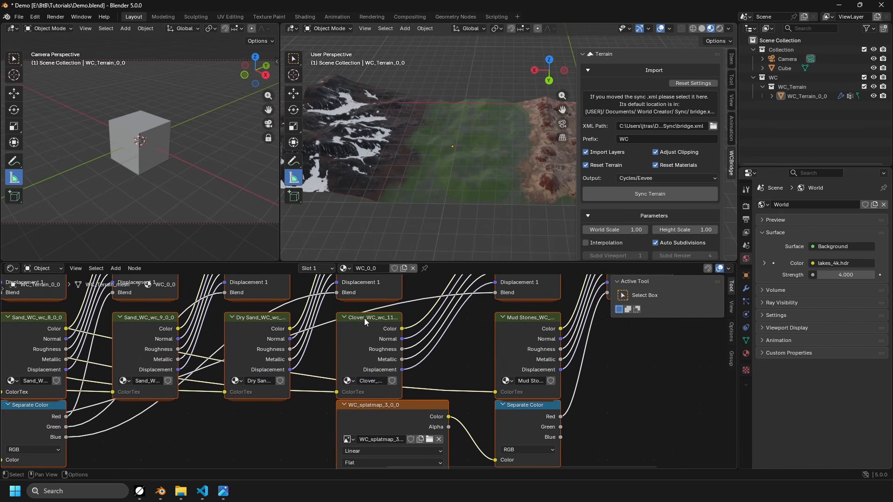
pyautogui.click(364, 318)
pyautogui.press('Tab')
pyautogui.moveTo(388, 334); pyautogui.dragTo(358, 390, button='middle')
# Tint the Clover layer by setting its Multiply node's B color to saturated green (#0FC722).
pyautogui.scroll(8, 467, 169)
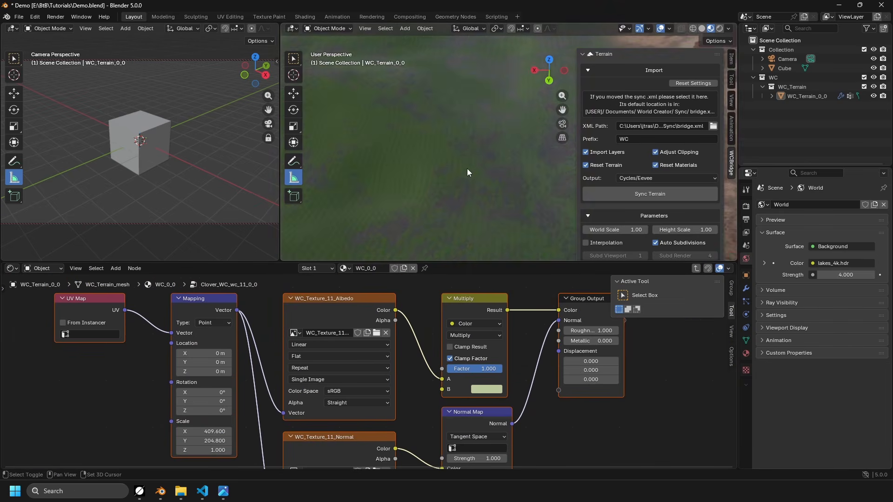
pyautogui.scroll(3, 467, 169)
pyautogui.moveTo(485, 138); pyautogui.dragTo(485, 136, button='middle')
pyautogui.click(492, 390)
pyautogui.moveTo(507, 268); pyautogui.dragTo(470, 221)
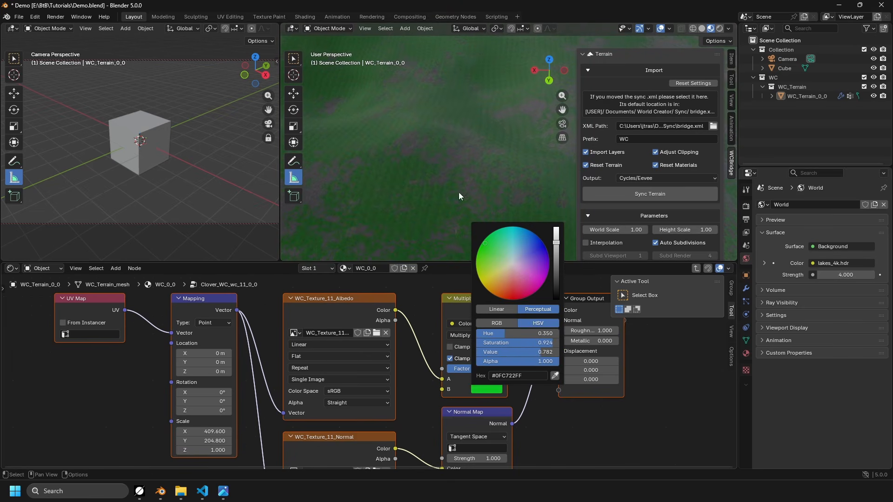
pyautogui.moveTo(471, 138); pyautogui.dragTo(469, 104, button='middle')
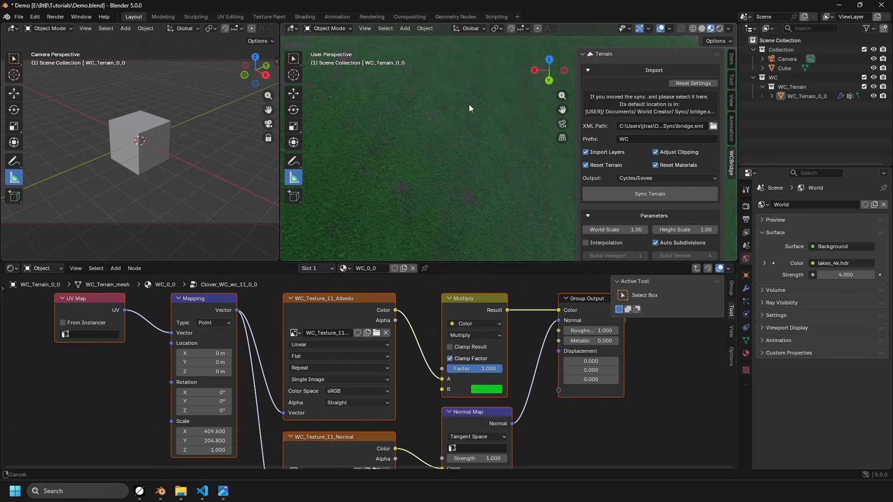
# Change the Clover layer's tint to yellow-green in the Multiply node's B color.
pyautogui.click(493, 389)
pyautogui.click(498, 390)
pyautogui.moveTo(498, 272)
pyautogui.mouseDown()
pyautogui.moveTo(489, 260)
pyautogui.moveTo(491, 269)
pyautogui.mouseUp()
pyautogui.scroll(-12, 398, 117)
pyautogui.moveTo(425, 126); pyautogui.dragTo(425, 142, button='middle')
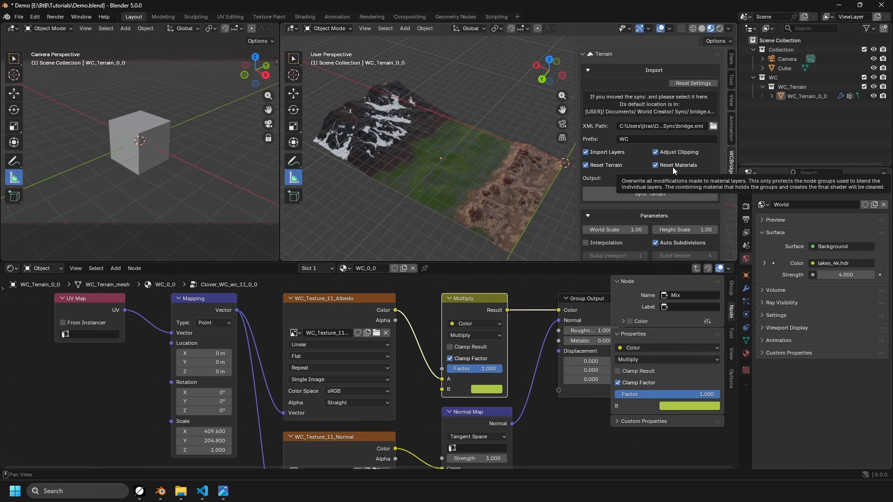
# Disable Import Layers and sync the terrain again with Reset Terrain and Reset Materials active.
pyautogui.click(613, 149)
pyautogui.click(649, 198)
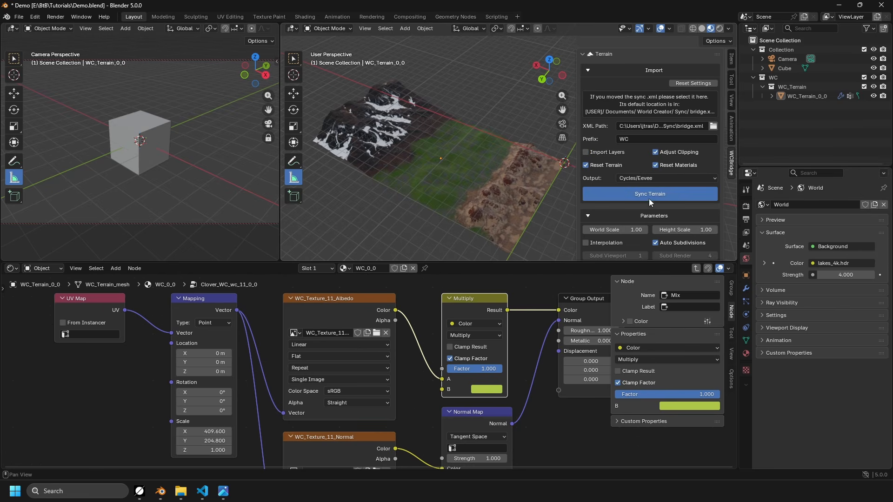
# Enable Interpolation, disable Auto Subdivisions, and set Subd Viewport to 3 in the terrain parameters.
pyautogui.scroll(-8, 650, 205)
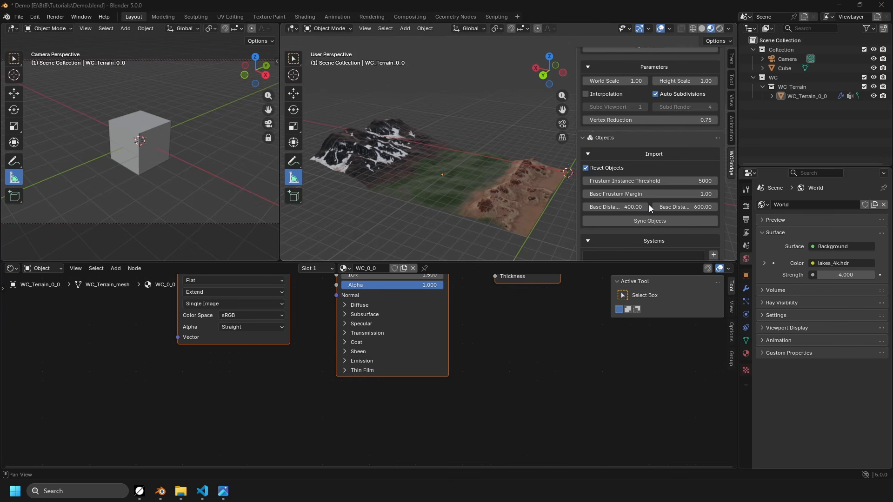
pyautogui.click(610, 94)
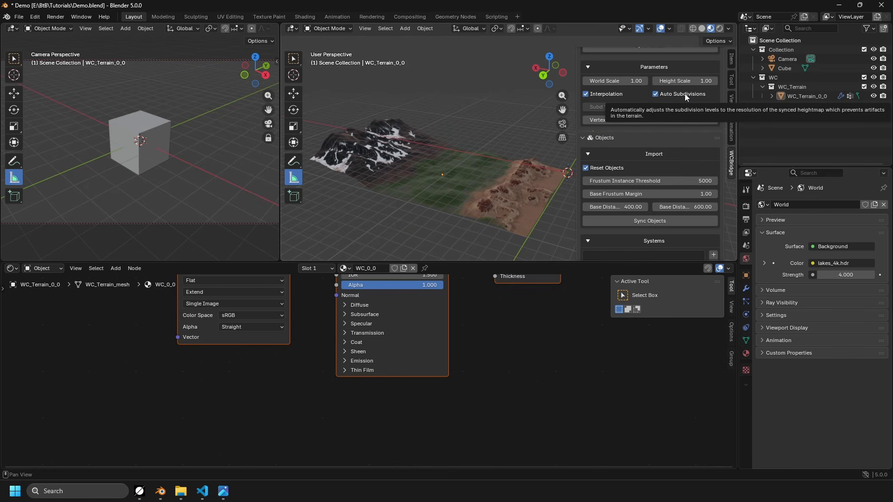
pyautogui.click(685, 93)
pyautogui.click(614, 107)
pyautogui.write('3')
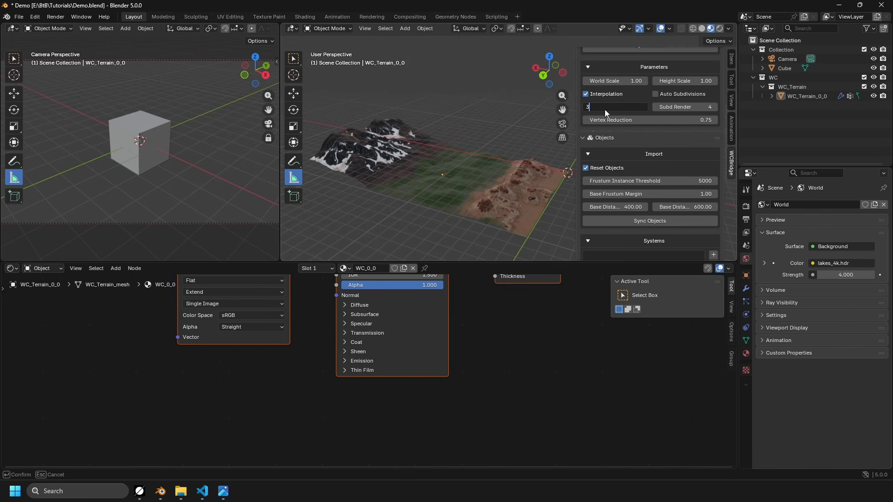
pyautogui.press('Return')
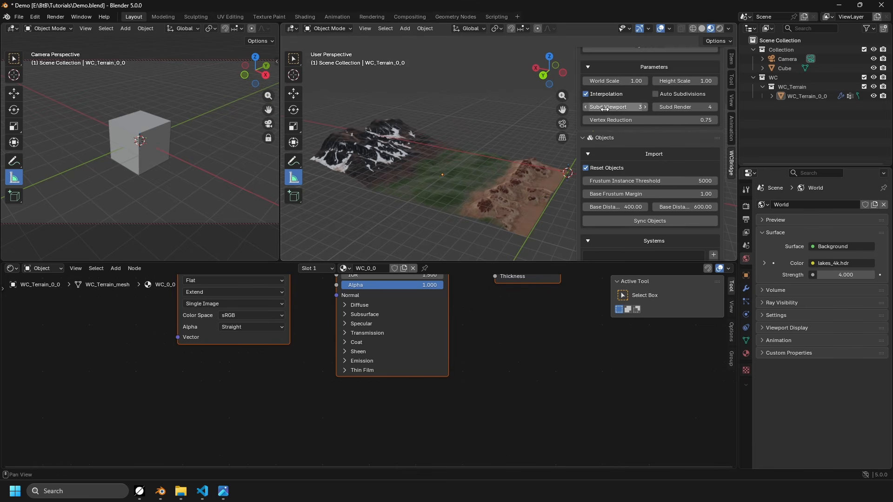
# Examine the terrain's mesh density in wireframe up close, and return to Material Preview.
pyautogui.click(693, 28)
pyautogui.scroll(6, 437, 196)
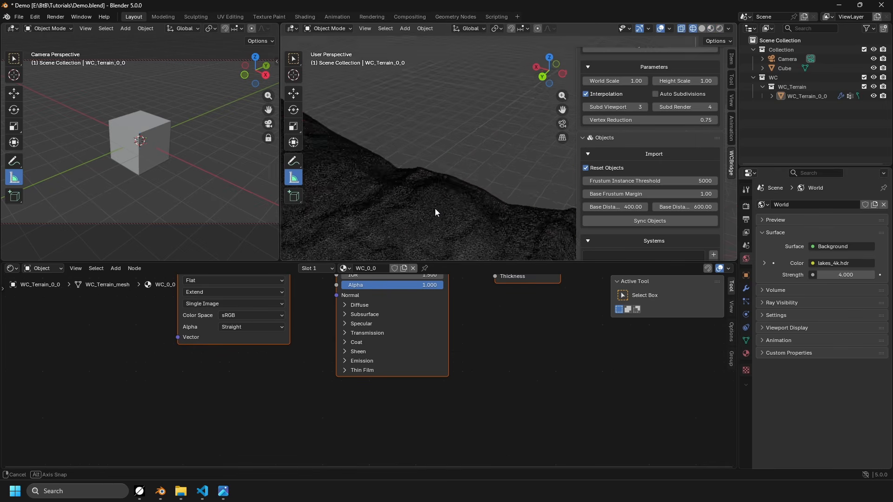
pyautogui.keyDown('shift'); pyautogui.moveTo(425, 221); pyautogui.dragTo(452, 96, button='middle'); pyautogui.keyUp('shift')
pyautogui.scroll(6, 452, 96)
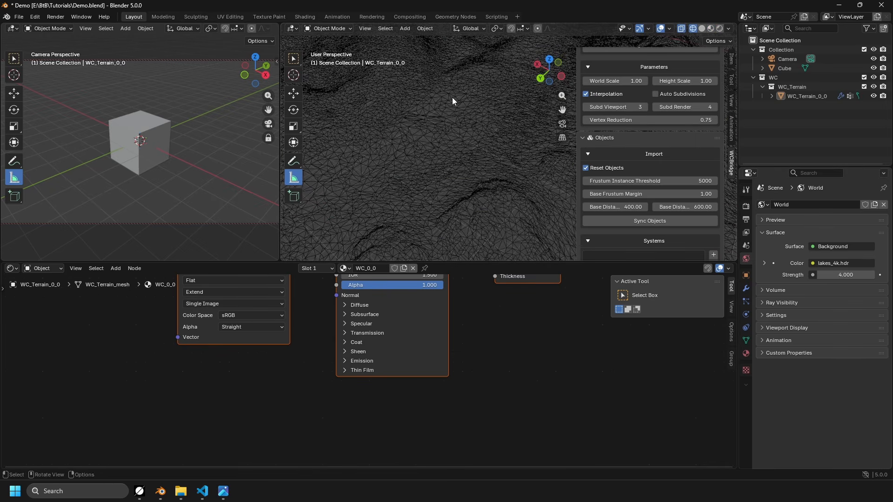
pyautogui.click(710, 28)
pyautogui.scroll(-8, 401, 158)
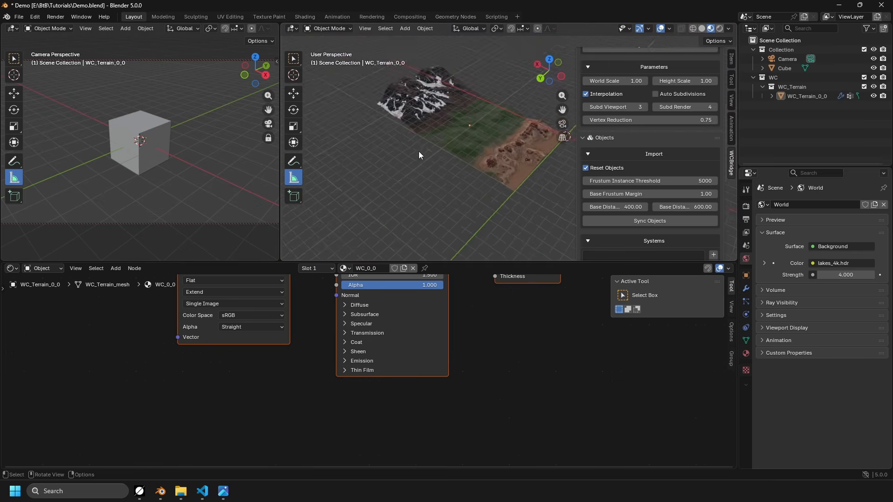
pyautogui.scroll(5, 479, 140)
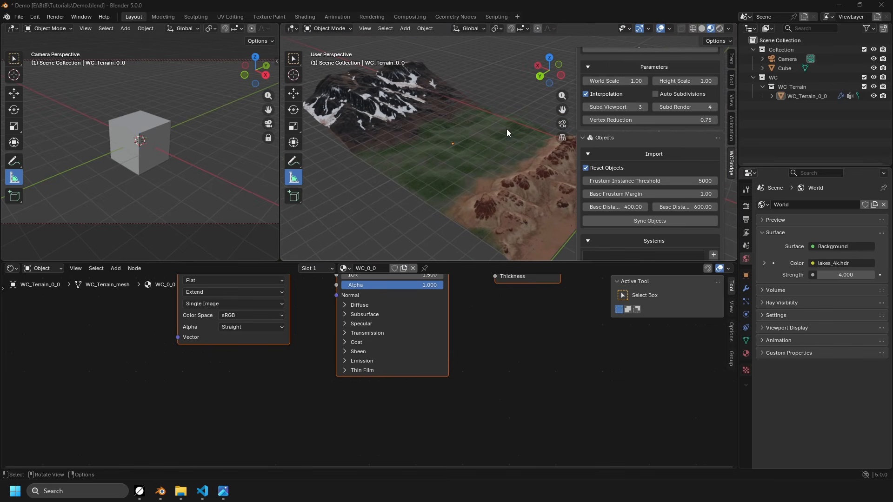
# Collapse the terrain settings, set the objects' Base Frustum Margin to 1.1, and sync the objects.
pyautogui.scroll(5, 649, 159)
pyautogui.click(618, 56)
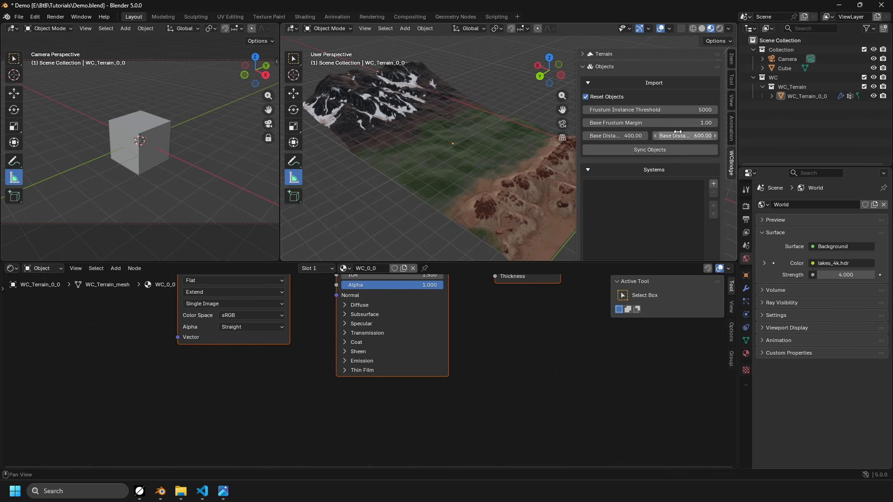
pyautogui.click(678, 123)
pyautogui.write('1.1')
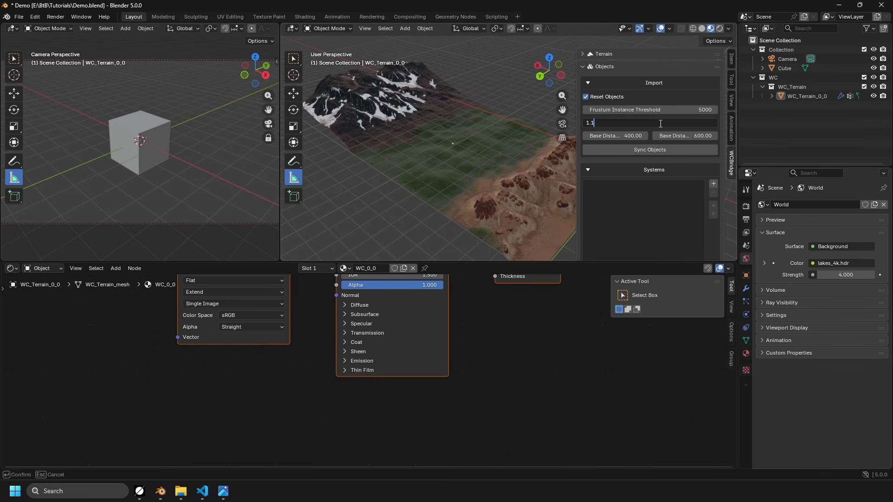
pyautogui.press('Return')
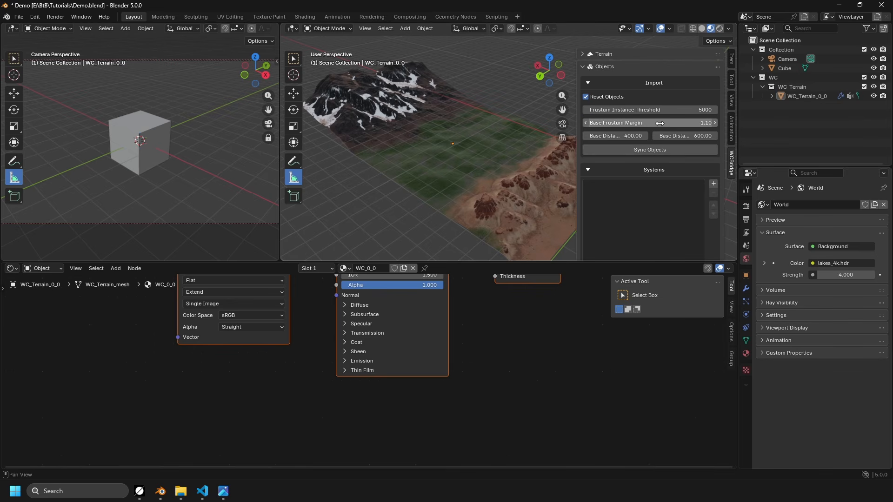
pyautogui.click(665, 148)
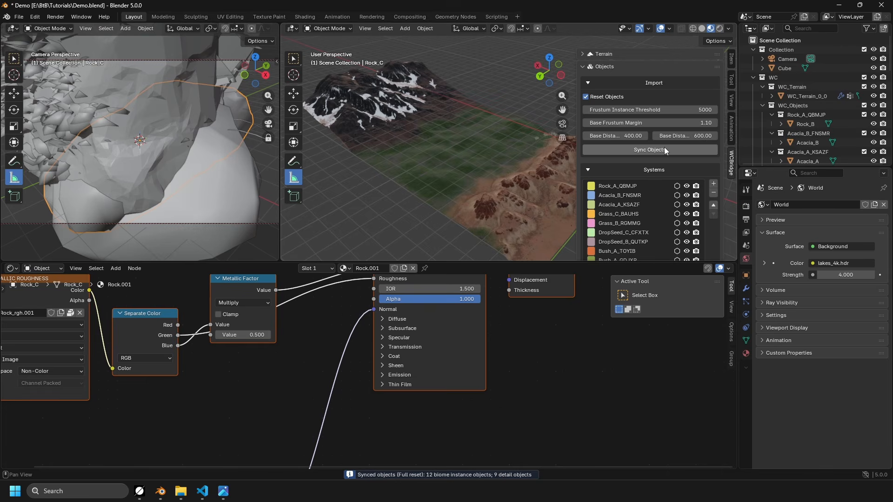
# Move the Camera about 750 m horizontally onto the green part of the terrain, keeping its height locked.
pyautogui.moveTo(549, 140); pyautogui.dragTo(490, 150, button='middle')
pyautogui.click(777, 61)
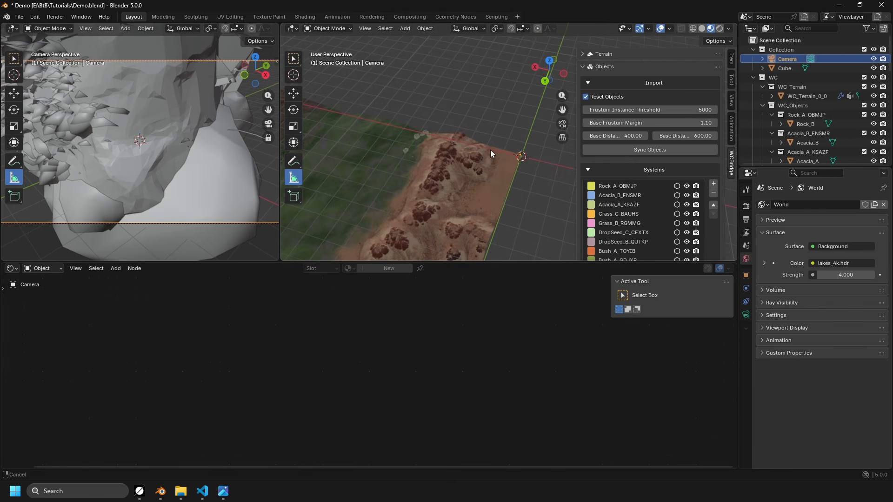
pyautogui.press('g')
pyautogui.hotkey('shift', 'z')
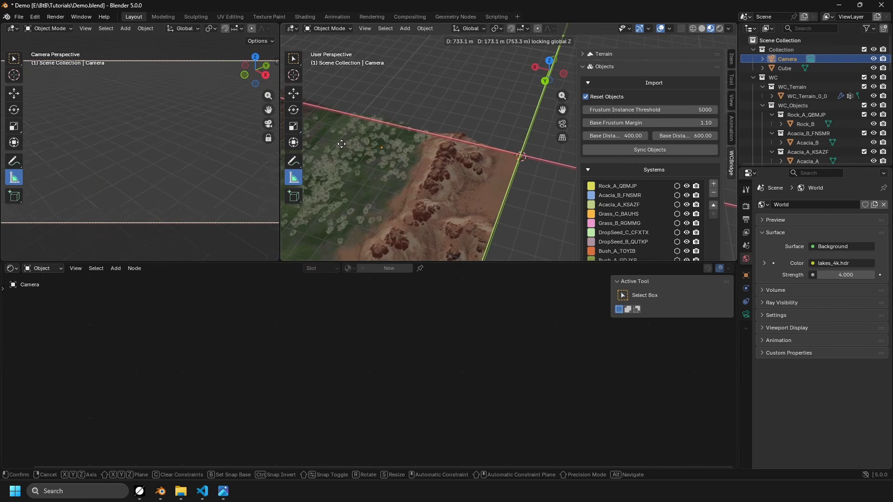
pyautogui.click(349, 143)
# Switch the main viewport to Solid shading and raise the Camera along Z until it overlooks the scattered trees.
pyautogui.moveTo(351, 142); pyautogui.dragTo(324, 136, button='middle')
pyautogui.scroll(5, 509, 143)
pyautogui.moveTo(511, 142)
pyautogui.mouseDown(button='middle')
pyautogui.moveTo(510, 158)
pyautogui.moveTo(499, 155)
pyautogui.mouseUp(button='middle')
pyautogui.scroll(-3, 501, 164)
pyautogui.scroll(4, 502, 164)
pyautogui.scroll(-2, 474, 161)
pyautogui.moveTo(484, 207)
pyautogui.mouseDown(button='middle')
pyautogui.moveTo(487, 164)
pyautogui.moveTo(485, 198)
pyautogui.mouseUp(button='middle')
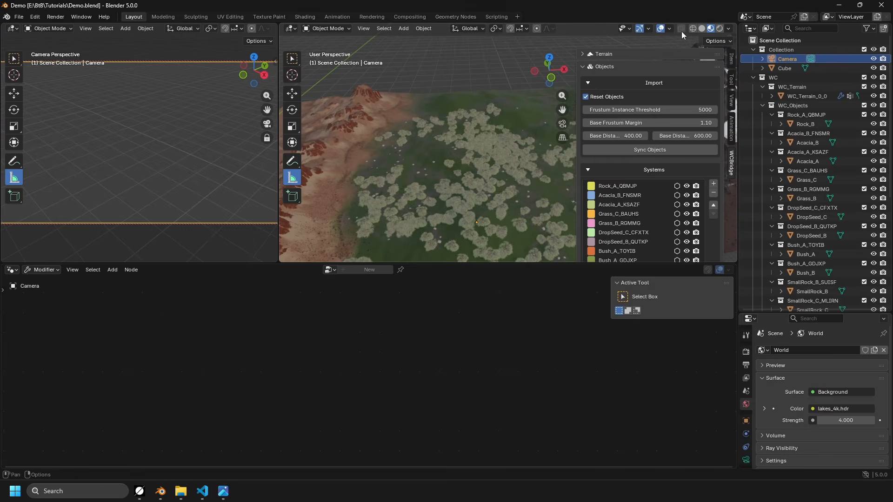
pyautogui.click(702, 29)
pyautogui.press('g')
pyautogui.press('z')
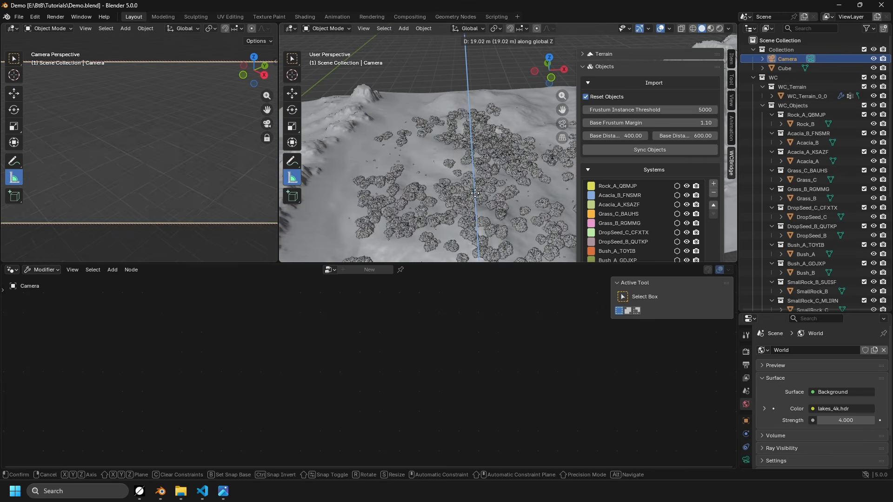
pyautogui.click(445, 183)
pyautogui.moveTo(444, 182); pyautogui.dragTo(637, 111, button='middle')
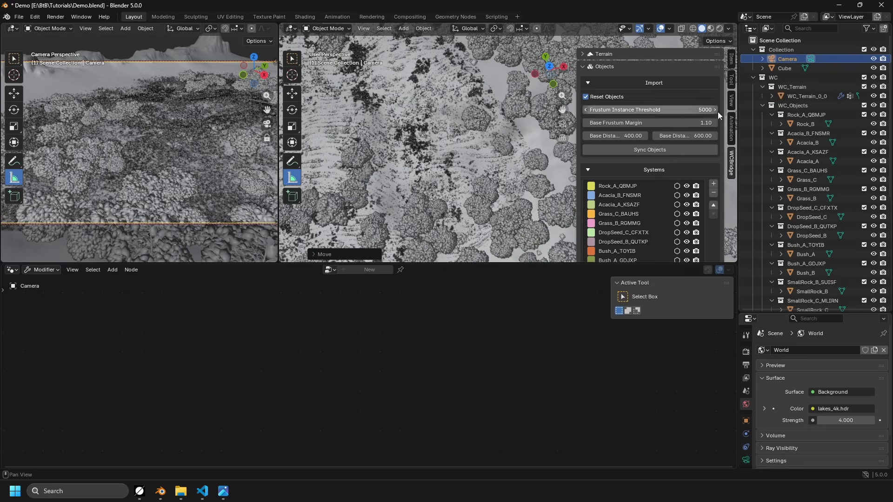
# Select the Rock_B source object in the WC_Objects collection and frame it in the viewport.
pyautogui.click(763, 106)
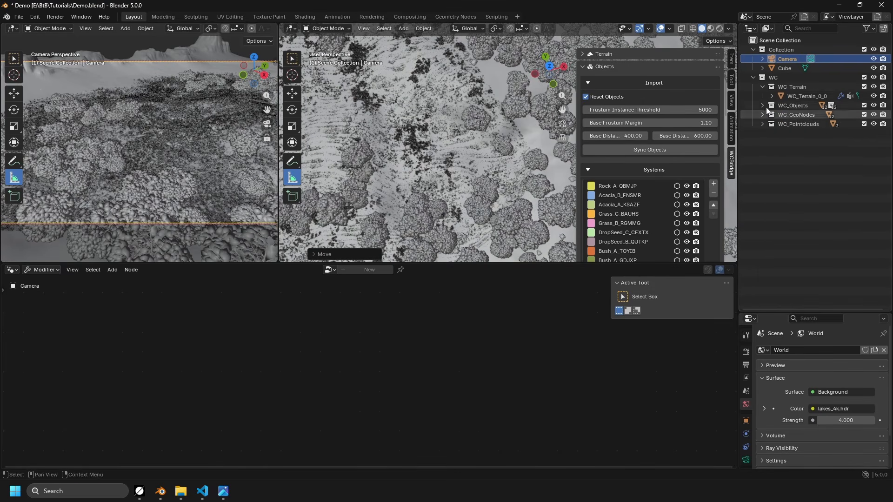
pyautogui.click(763, 106)
pyautogui.click(805, 123)
pyautogui.press('KP_Decimal')
pyautogui.moveTo(540, 127); pyautogui.dragTo(484, 141, button='middle')
pyautogui.scroll(6, 471, 150)
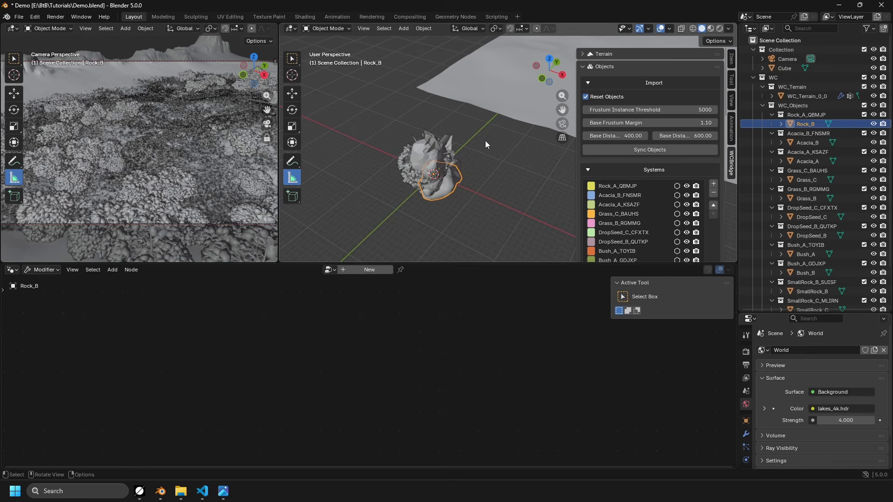
# Hide the WC_Objects collection in the viewport and select its Acacia_A object.
pyautogui.click(873, 106)
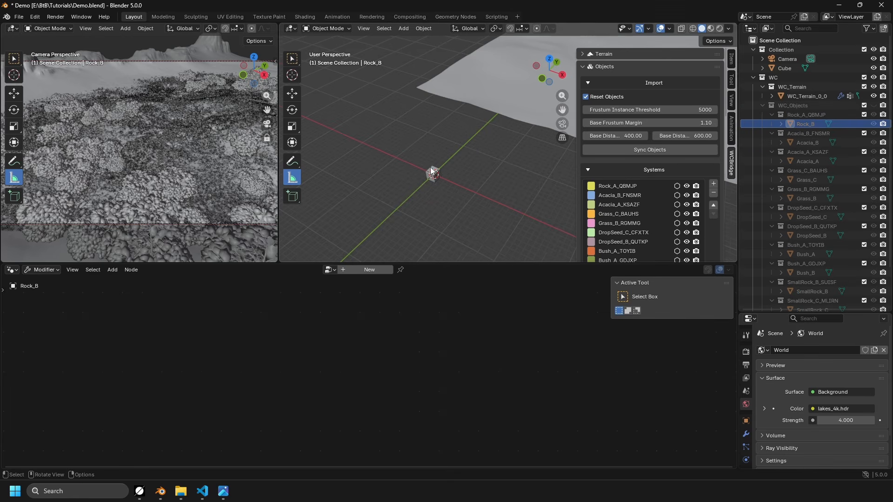
pyautogui.scroll(-7, 434, 169)
pyautogui.keyDown('shift'); pyautogui.moveTo(438, 166); pyautogui.dragTo(302, 128, button='middle'); pyautogui.keyUp('shift')
pyautogui.scroll(6, 488, 148)
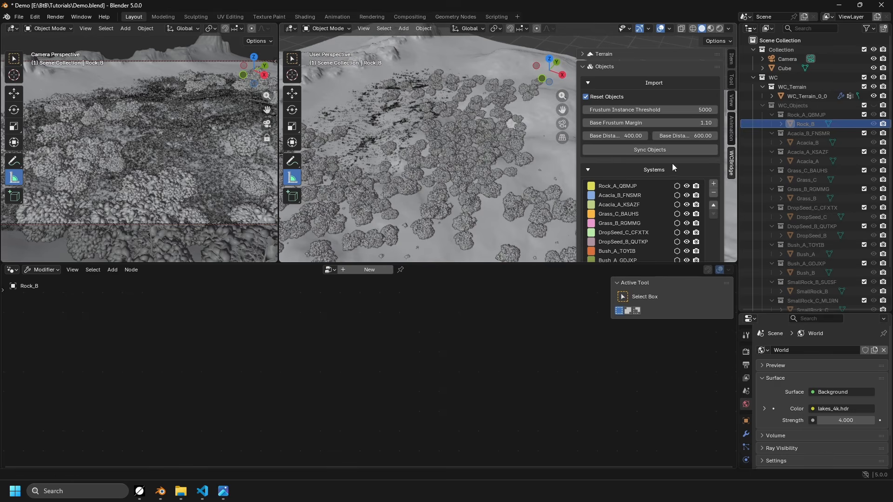
pyautogui.click(813, 162)
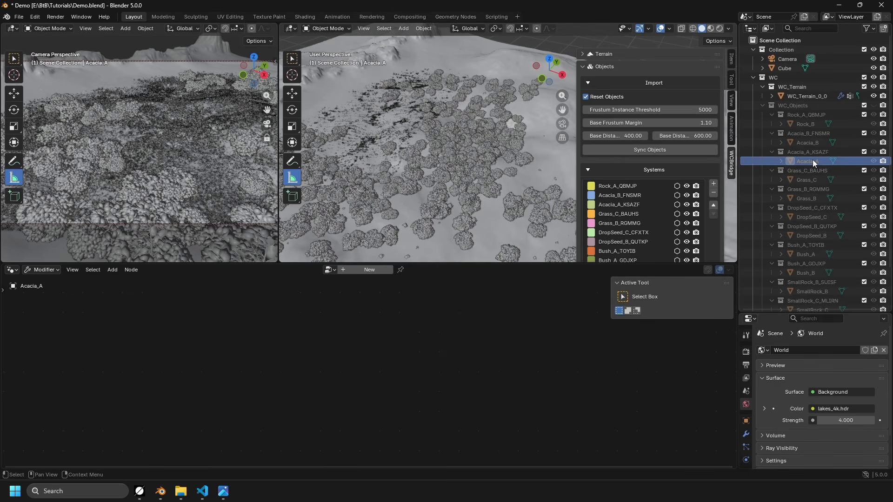
pyautogui.moveTo(448, 174); pyautogui.dragTo(487, 132, button='middle')
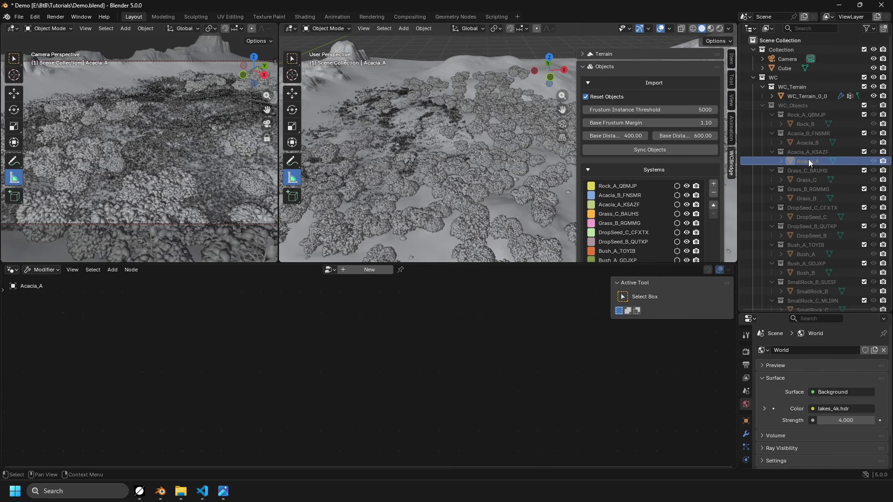
# Select the Acacia_A_KSAZF system in the WC_GeoNodes collection and examine the inside of its WCScatterMain node group.
pyautogui.click(763, 106)
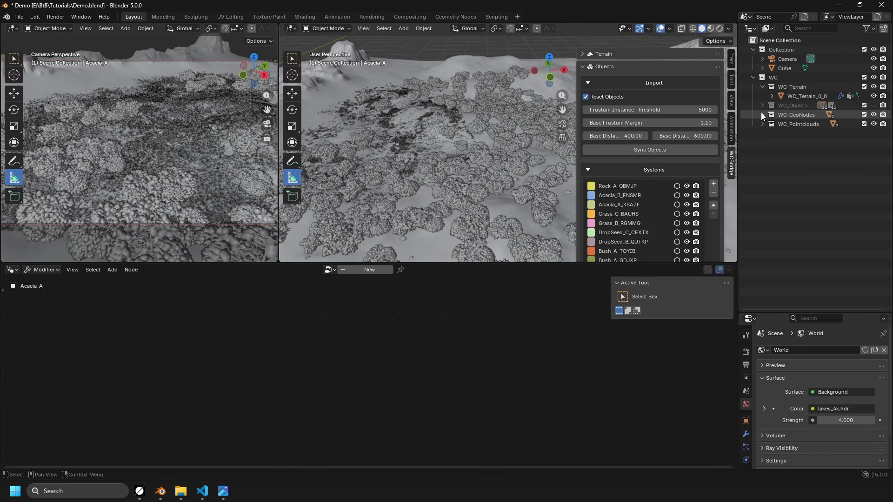
pyautogui.click(761, 114)
pyautogui.click(796, 122)
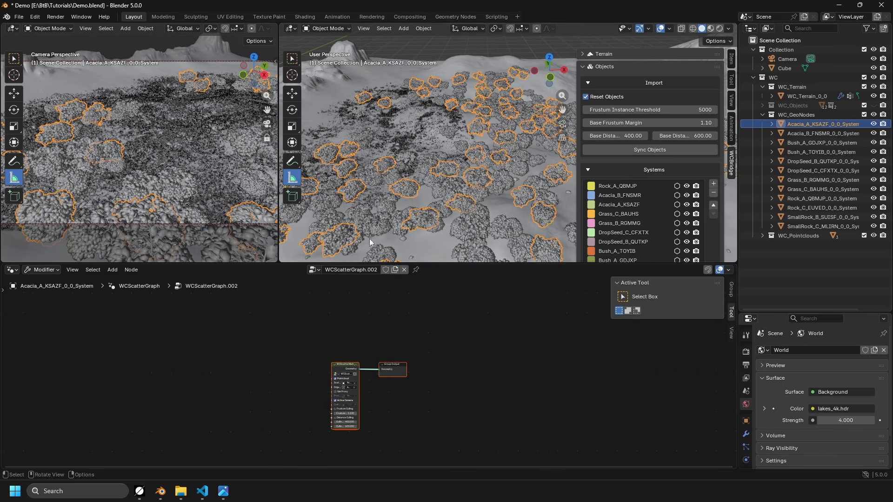
pyautogui.scroll(5, 370, 392)
pyautogui.moveTo(350, 357); pyautogui.dragTo(406, 295, button='middle')
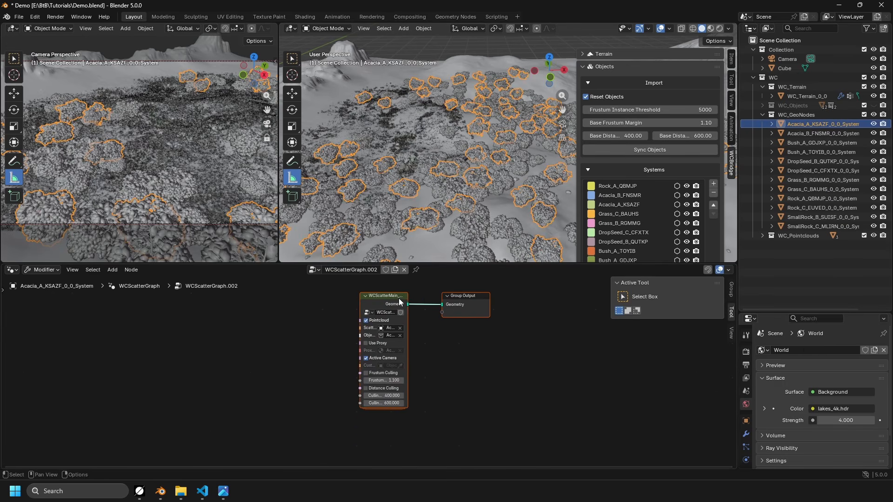
pyautogui.doubleClick(397, 297)
pyautogui.scroll(-3, 405, 305)
pyautogui.moveTo(503, 354); pyautogui.dragTo(471, 339, button='middle')
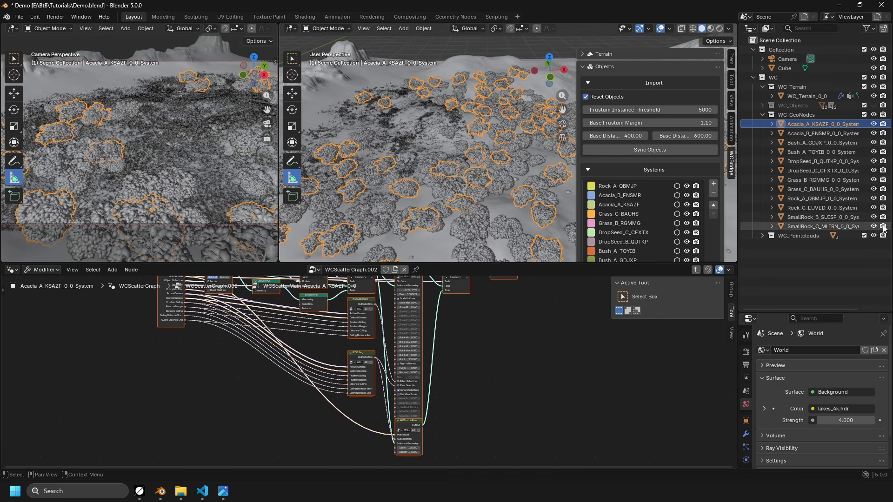
# Temporarily show the Acacia_B_FNSMR_0_0 object from the WC_Pointclouds collection and examine its points over the terrain.
pyautogui.click(762, 235)
pyautogui.click(805, 245)
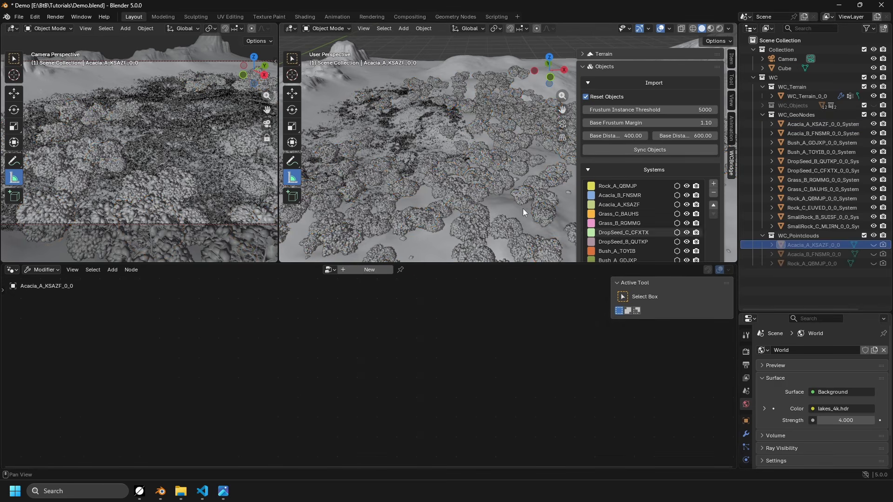
pyautogui.scroll(-3, 523, 208)
pyautogui.moveTo(523, 208); pyautogui.dragTo(484, 179, button='middle')
pyautogui.click(847, 254)
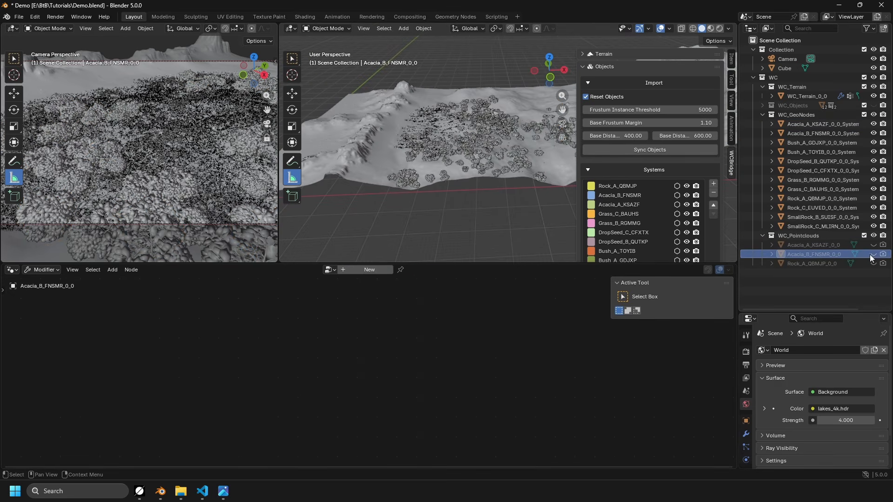
pyautogui.scroll(4, 554, 144)
pyautogui.moveTo(554, 143); pyautogui.dragTo(473, 189, button='middle')
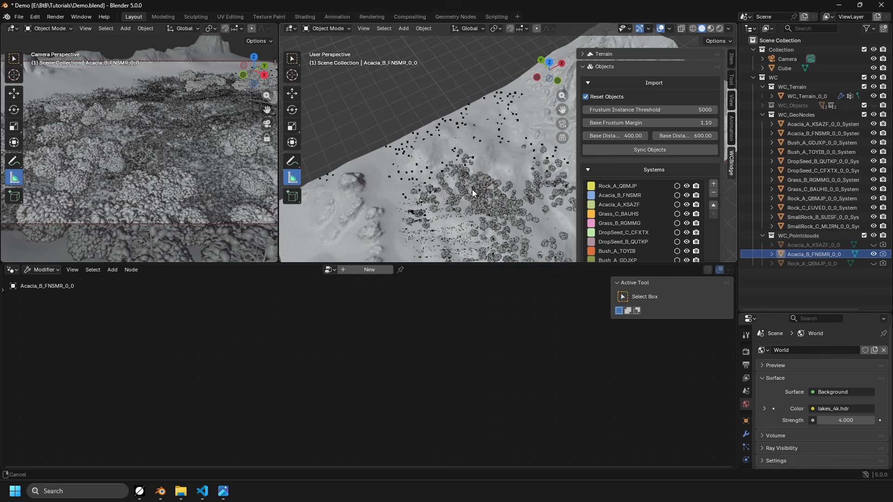
pyautogui.click(873, 254)
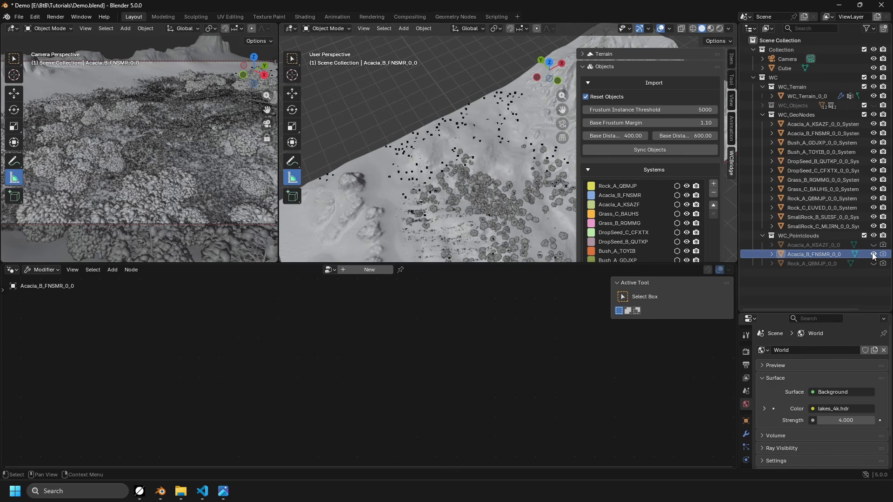
pyautogui.click(762, 236)
pyautogui.keyDown('shift'); pyautogui.moveTo(484, 199); pyautogui.dragTo(418, 116, button='middle'); pyautogui.keyUp('shift')
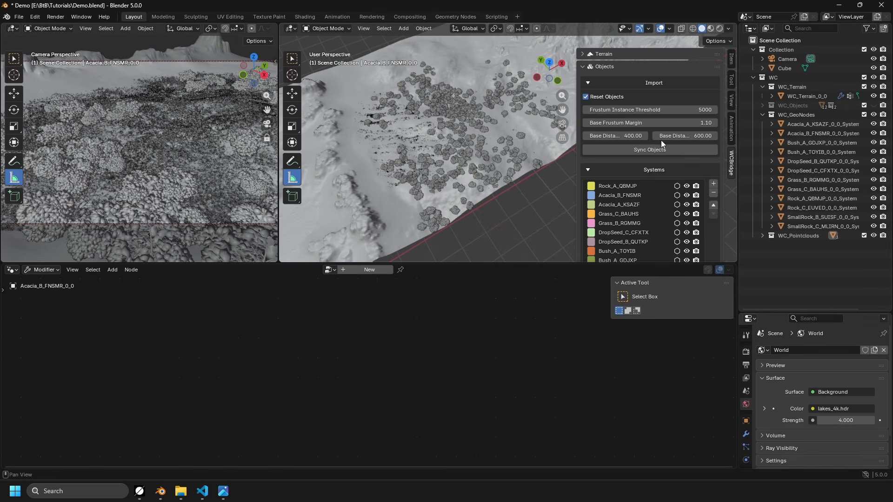
# Turn the colored proxy display of the Acacia_B_FNSMR and Acacia_A_KSAZF systems on and back off.
pyautogui.scroll(-3, 661, 141)
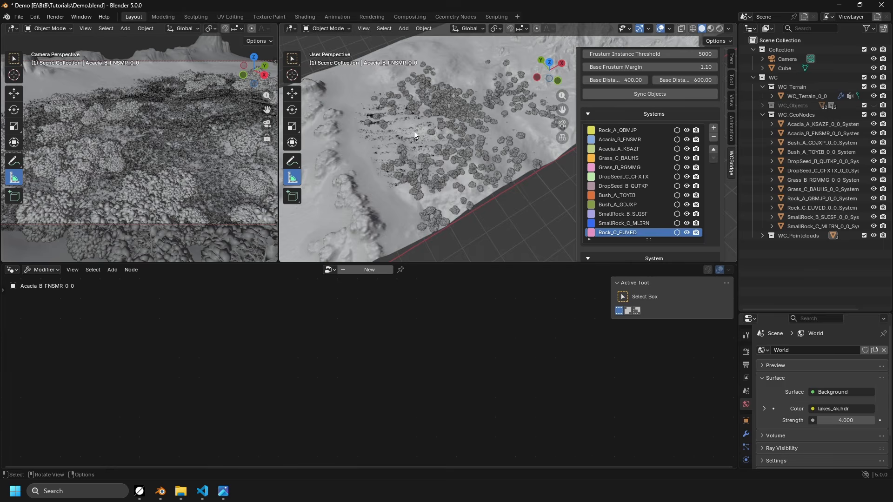
pyautogui.scroll(8, 423, 132)
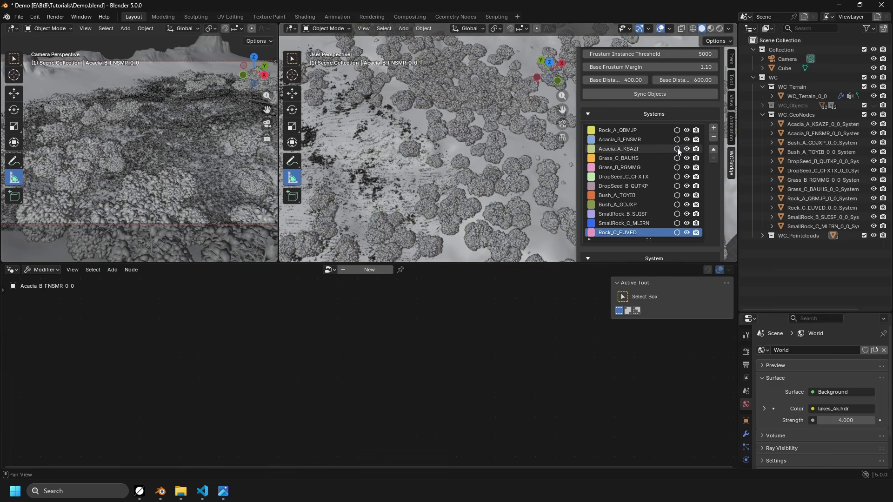
pyautogui.click(677, 139)
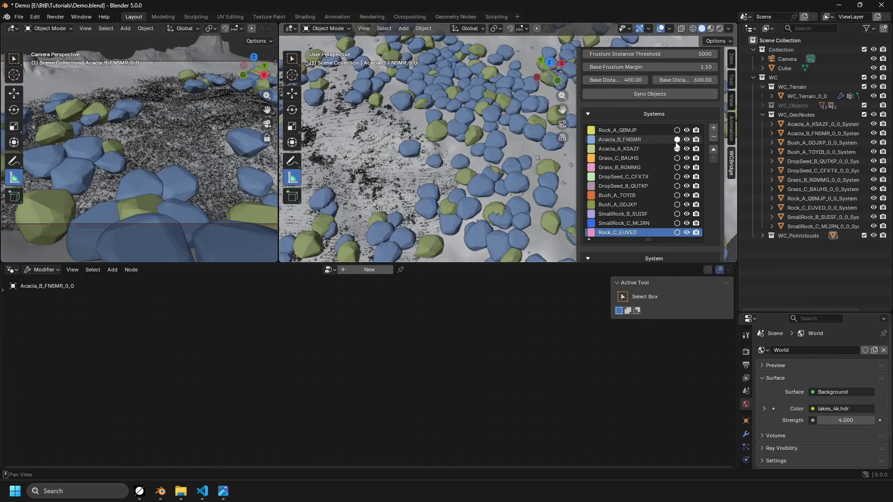
pyautogui.click(677, 149)
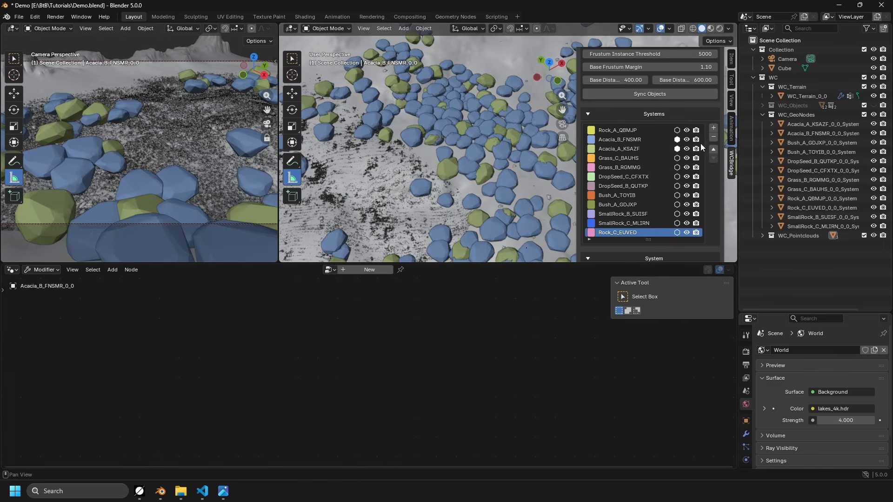
pyautogui.click(676, 139)
pyautogui.click(676, 149)
# Select the Acacia_A_KSAZF system and set its point cloud Scale Multiplier to 2.
pyautogui.click(652, 146)
pyautogui.scroll(-8, 659, 239)
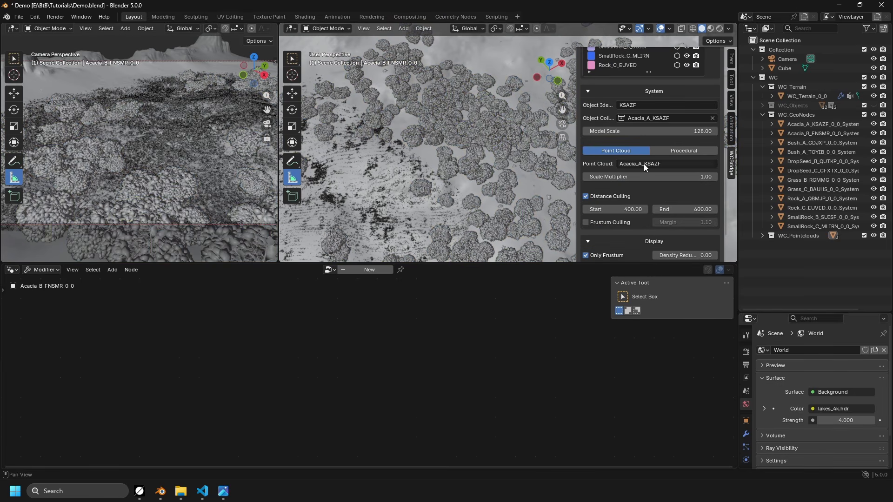
pyautogui.click(675, 176)
pyautogui.write('2')
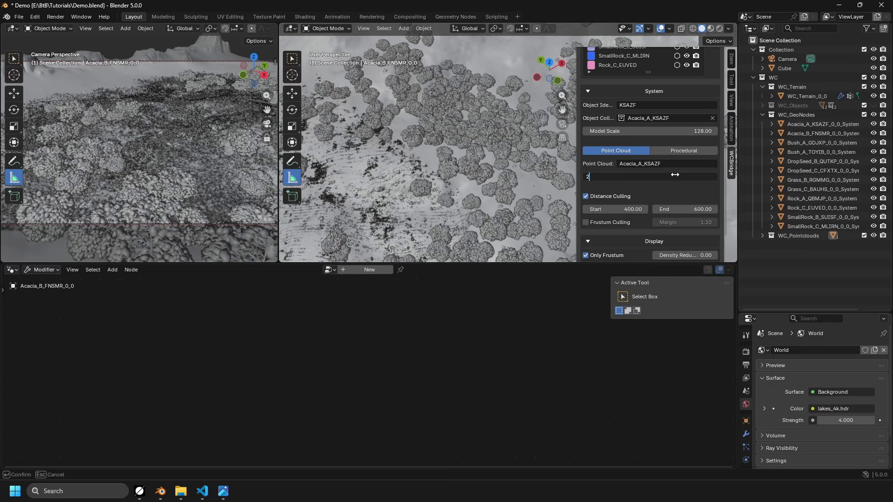
pyautogui.press('Return')
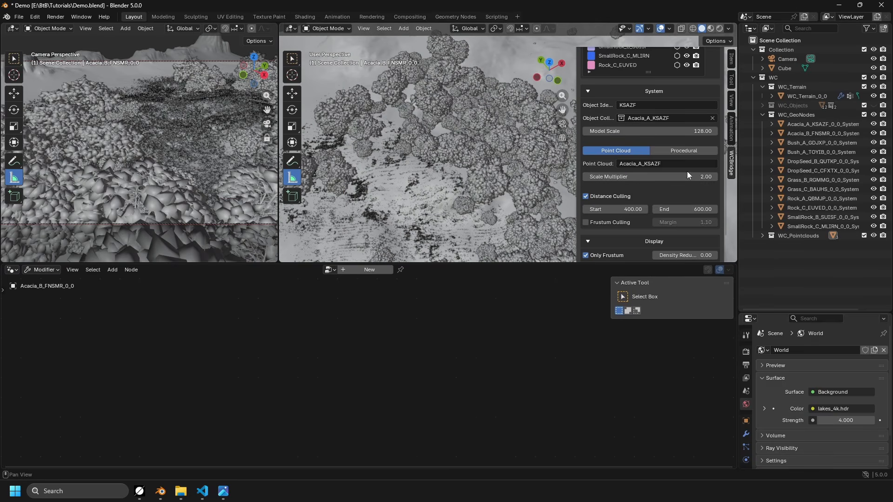
# Return the Acacia_A_KSAZF system's Scale Multiplier to 1.
pyautogui.click(689, 174)
pyautogui.write('1')
pyautogui.press('Return')
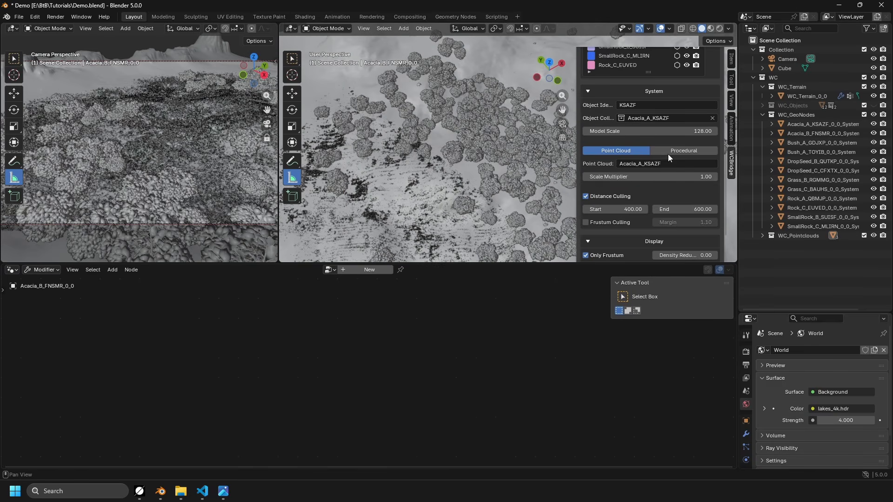
# Select the procedural Bush_A_TOYIB system and set its Scale Max to 6.
pyautogui.scroll(5, 667, 155)
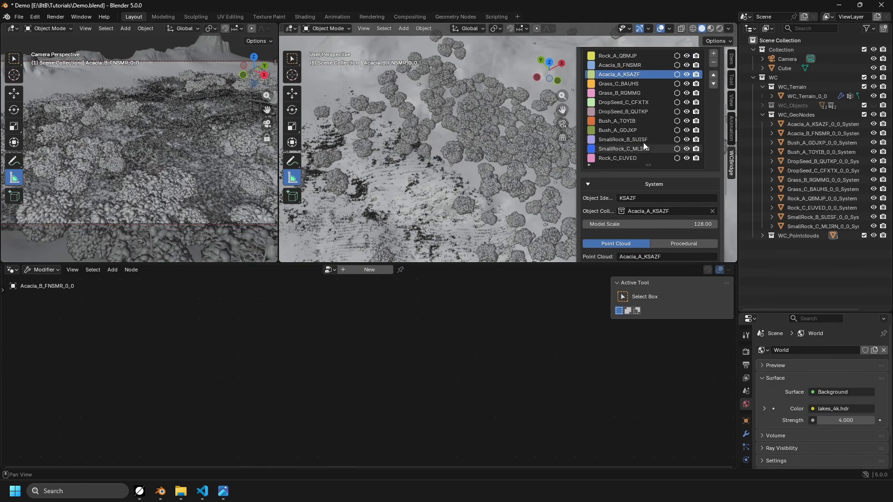
pyautogui.click(629, 121)
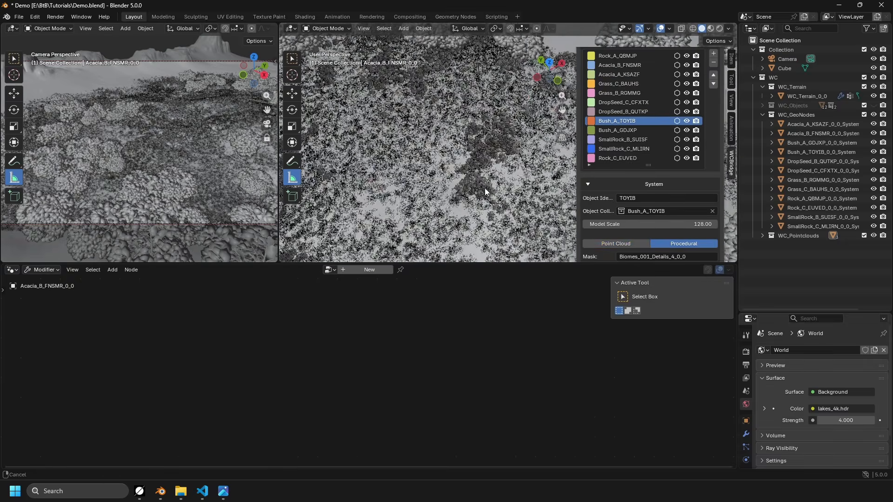
pyautogui.scroll(-7, 669, 200)
pyautogui.click(687, 224)
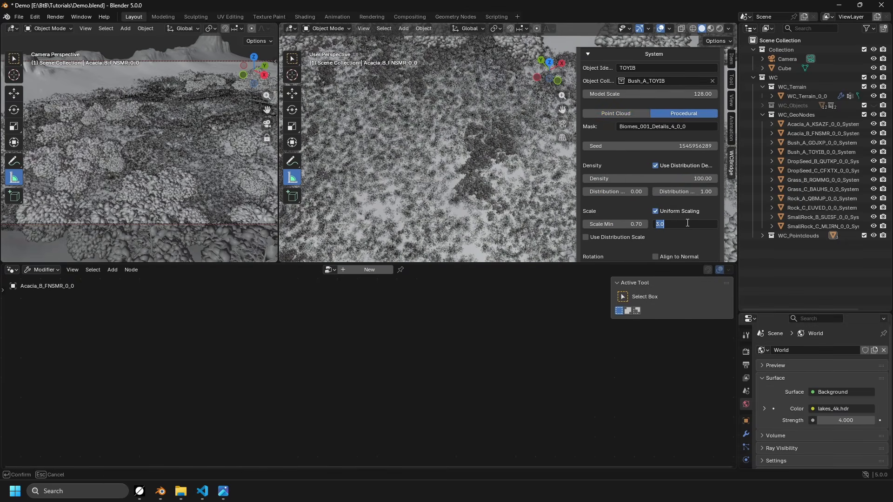
pyautogui.write('6')
pyautogui.press('Return')
# Set the Bush_A_TOYIB system's Scale Max back to 3.
pyautogui.click(686, 224)
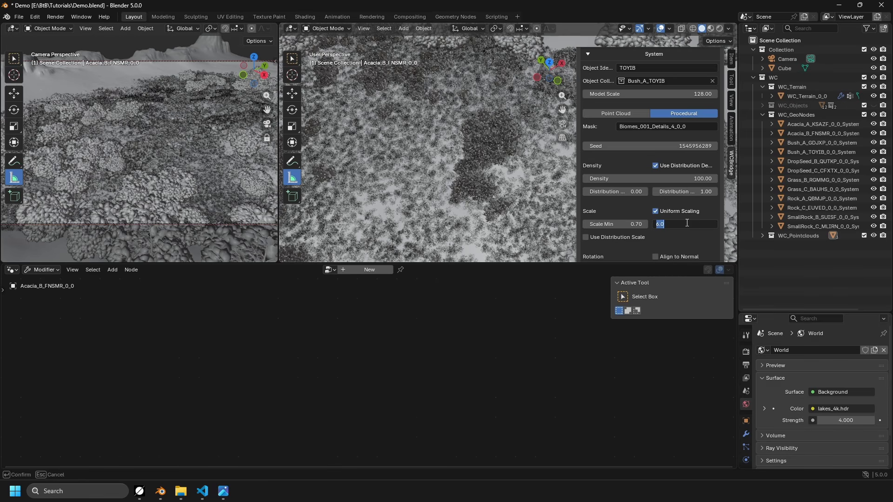
pyautogui.write('3')
pyautogui.press('Return')
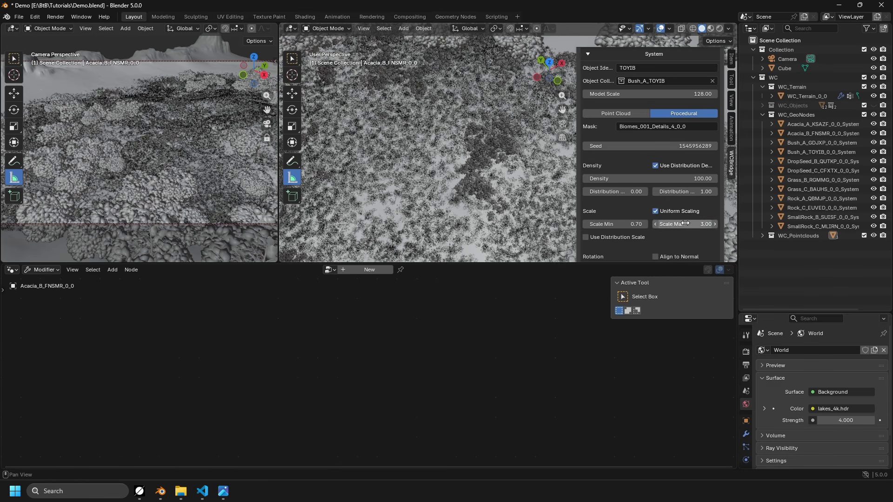
# Set the Density Reduction in the scatter systems' Display settings to 1.
pyautogui.scroll(-5, 676, 199)
pyautogui.scroll(-5, 630, 185)
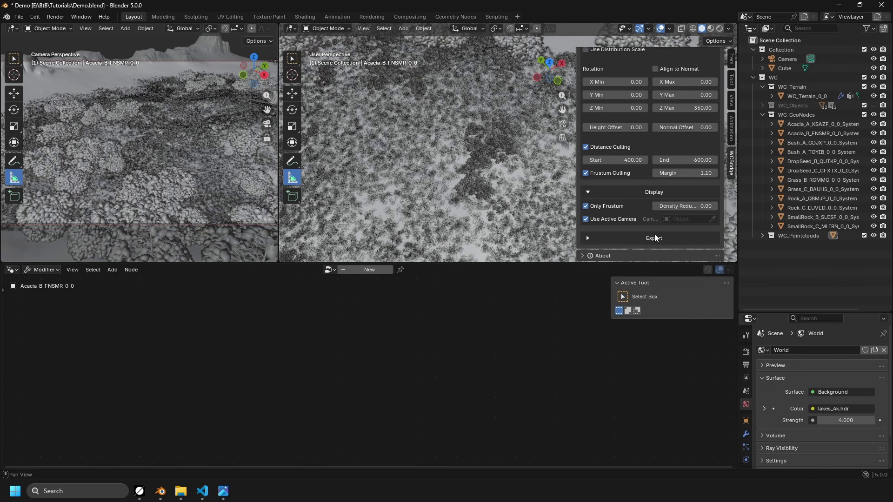
pyautogui.click(686, 206)
pyautogui.write('1')
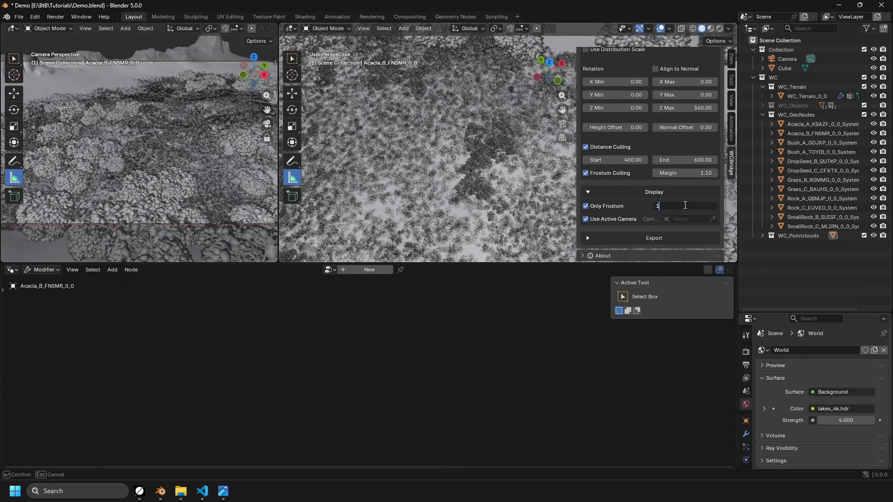
pyautogui.press('Return')
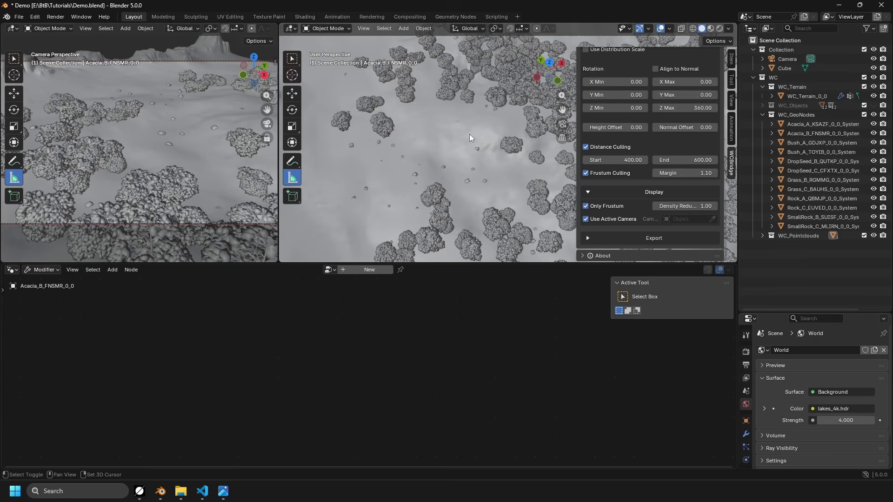
# Return the display Density Reduction to 0.
pyautogui.click(690, 206)
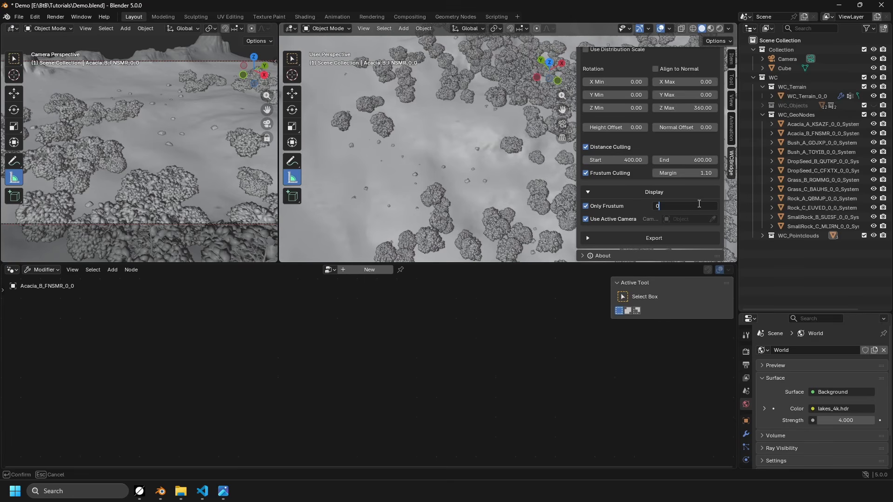
pyautogui.write('0')
pyautogui.press('Return')
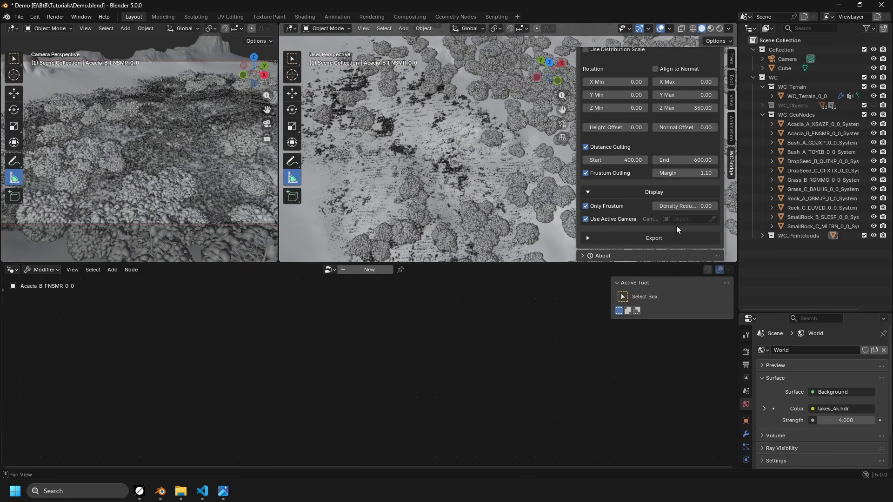
# Expand the Export settings of the scatter systems and set the display Density Reduction to 1 again.
pyautogui.click(634, 236)
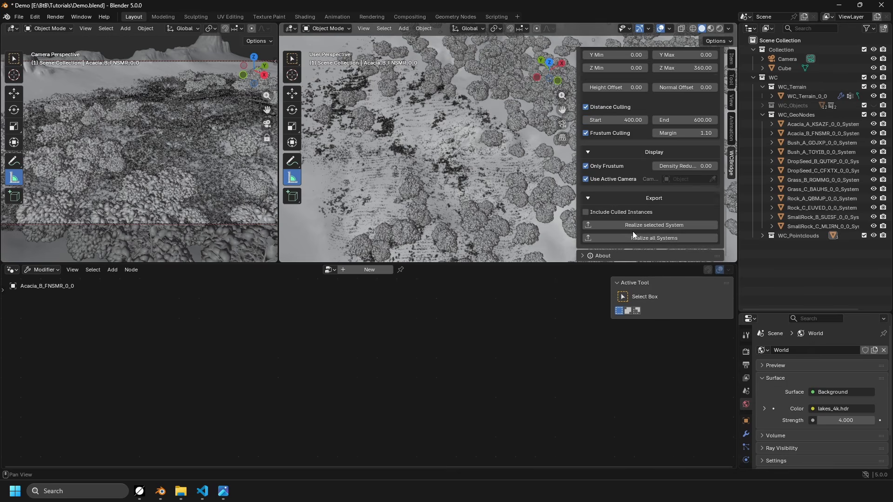
pyautogui.click(684, 166)
pyautogui.write('1')
pyautogui.press('Return')
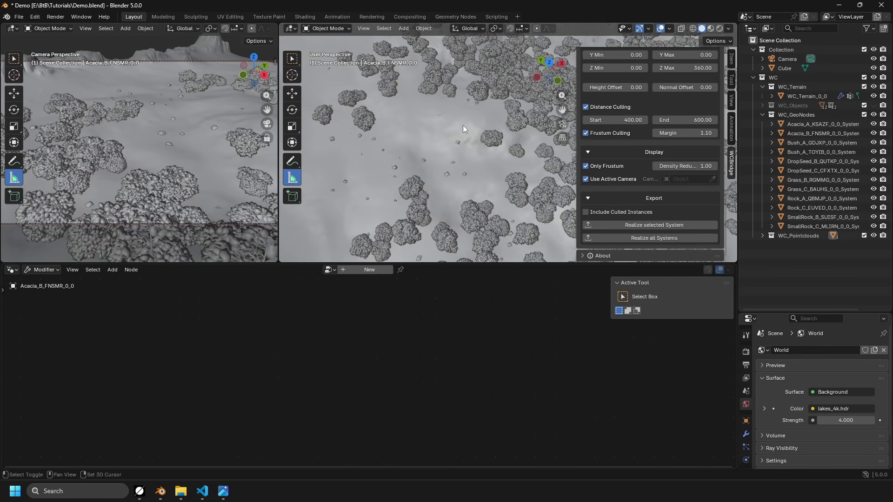
# Select the Camera and move it horizontally across the terrain with its Z position locked.
pyautogui.click(791, 60)
pyautogui.scroll(-6, 516, 184)
pyautogui.moveTo(516, 184); pyautogui.dragTo(507, 158, button='middle')
pyautogui.scroll(4, 496, 158)
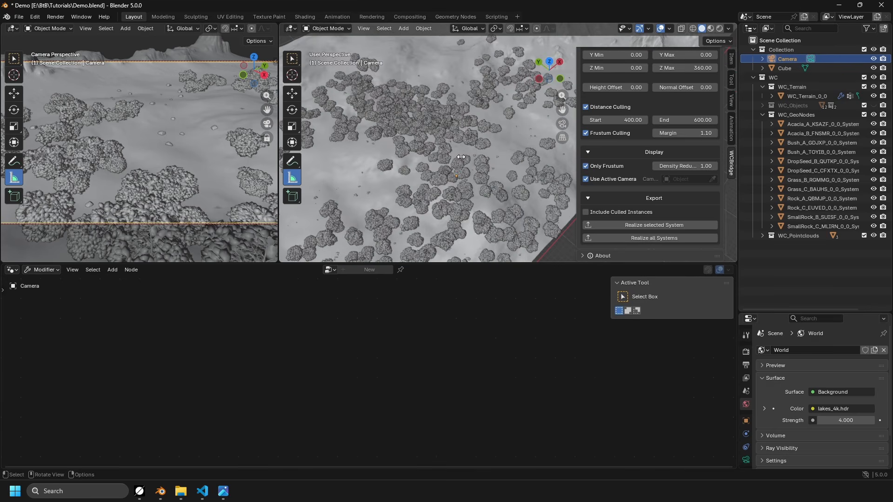
pyautogui.press('g')
pyautogui.hotkey('shift', 'z')
pyautogui.click(510, 159)
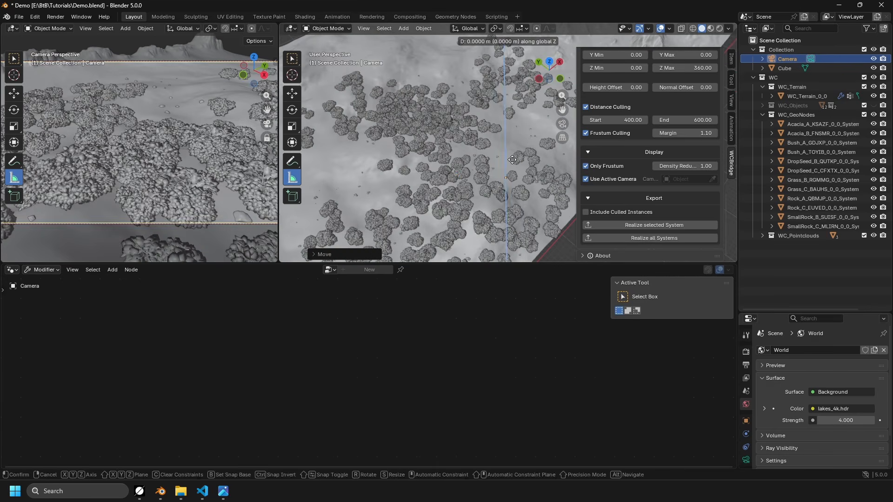
# Frame the Camera in the main viewport and lower it along global Z by about 46 m, down among the trees.
pyautogui.press('KP_Decimal')
pyautogui.scroll(-6, 521, 163)
pyautogui.moveTo(474, 161); pyautogui.dragTo(513, 141, button='middle')
pyautogui.press('g')
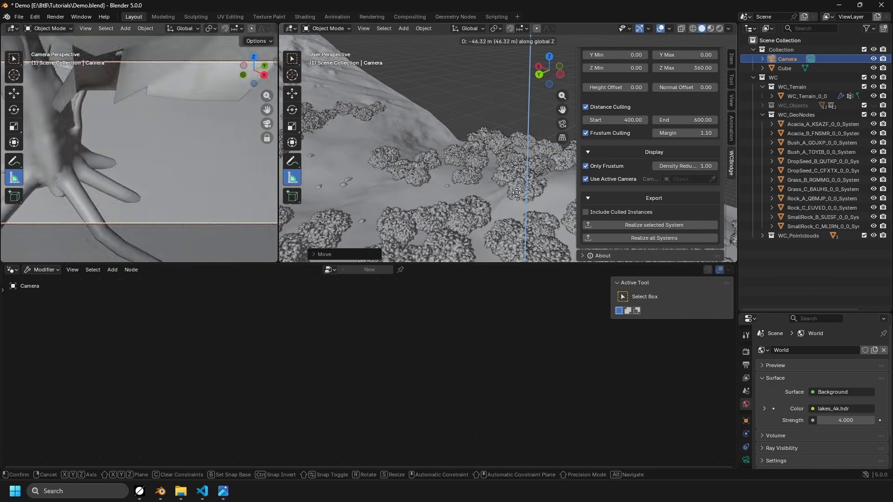
pyautogui.click(523, 190)
# Shift the Camera horizontally out of the foliage and rotate it around the global Z axis to look past the trees.
pyautogui.press('g')
pyautogui.press('y')
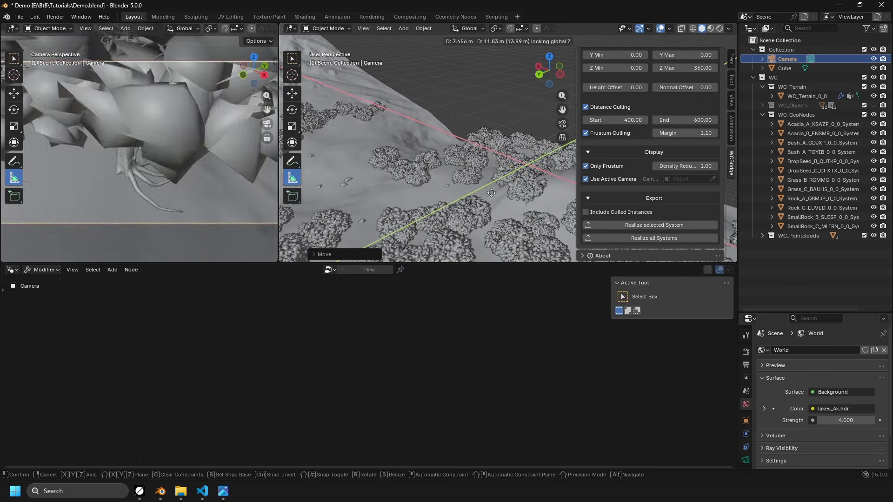
pyautogui.click(497, 180)
pyautogui.press('r')
pyautogui.press('z')
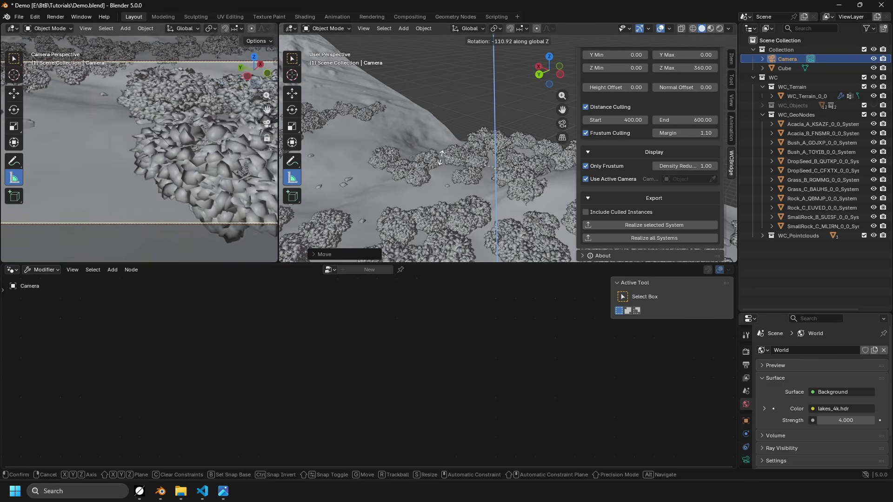
pyautogui.click(448, 170)
# Enlarge the Properties editor, show the Camera's object transform and set Rotation X to about 76.56°.
pyautogui.moveTo(768, 313); pyautogui.dragTo(769, 244)
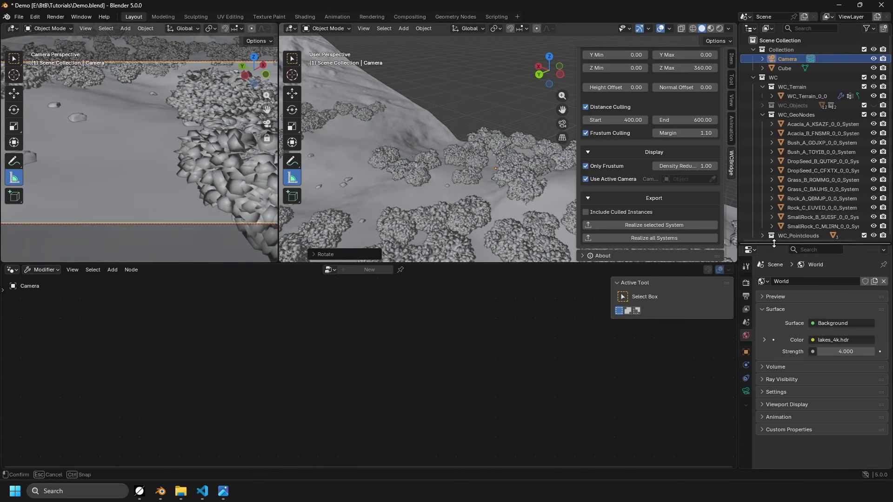
pyautogui.click(747, 352)
pyautogui.moveTo(837, 341); pyautogui.dragTo(843, 340)
# Lower the Camera to about 70.28 m in Z and move it horizontally to about X 865.29 m, Y 150.99 m.
pyautogui.moveTo(440, 198); pyautogui.dragTo(478, 119, button='middle')
pyautogui.press('g')
pyautogui.press('z')
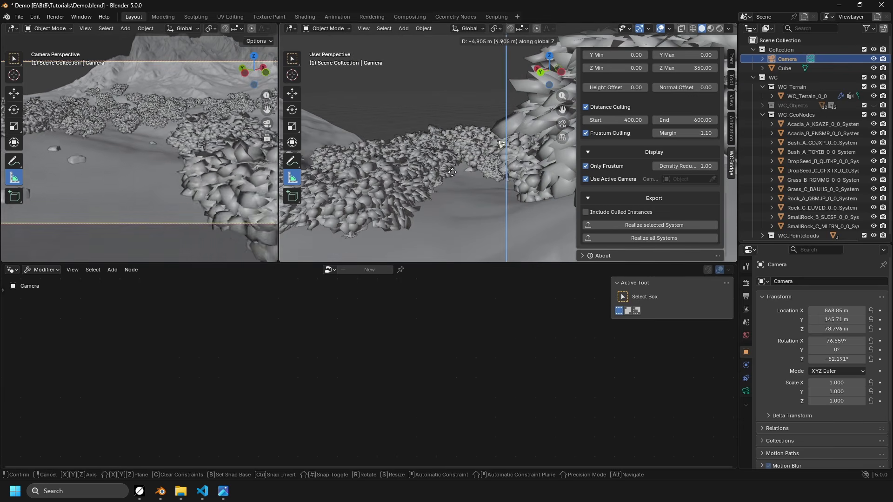
pyautogui.click(449, 152)
pyautogui.press('g')
pyautogui.hotkey('shift', 'z')
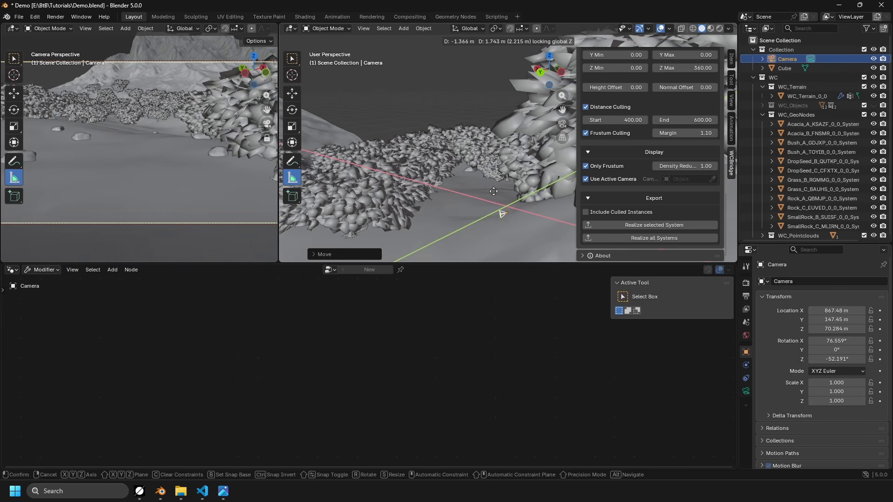
pyautogui.click(501, 193)
# Set the display Density Reduction to 0 and widen the camera view area.
pyautogui.click(709, 168)
pyautogui.press('Return')
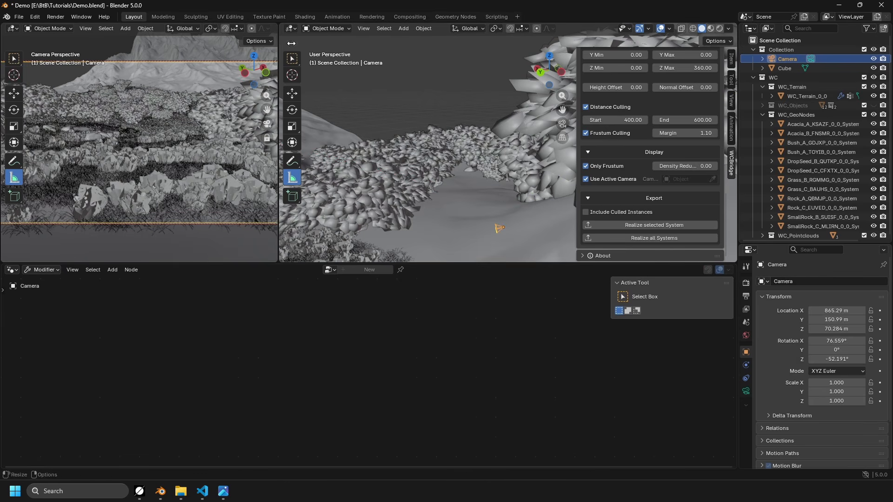
pyautogui.moveTo(279, 51); pyautogui.dragTo(399, 51)
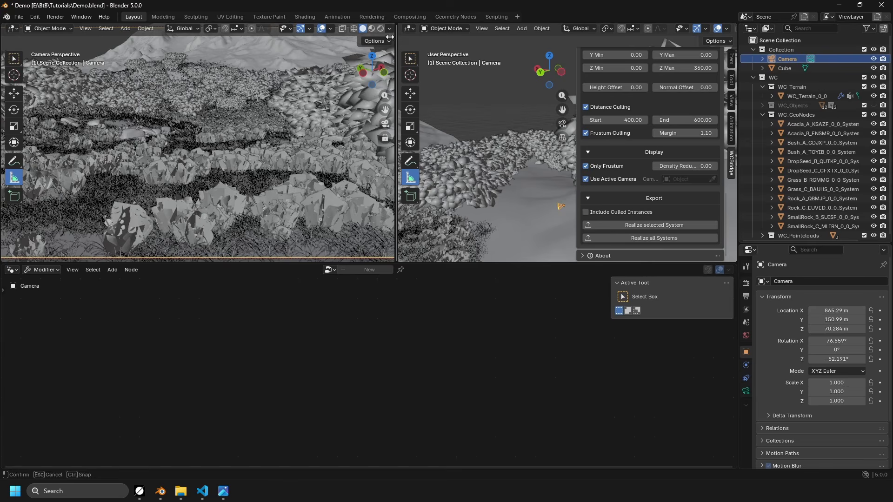